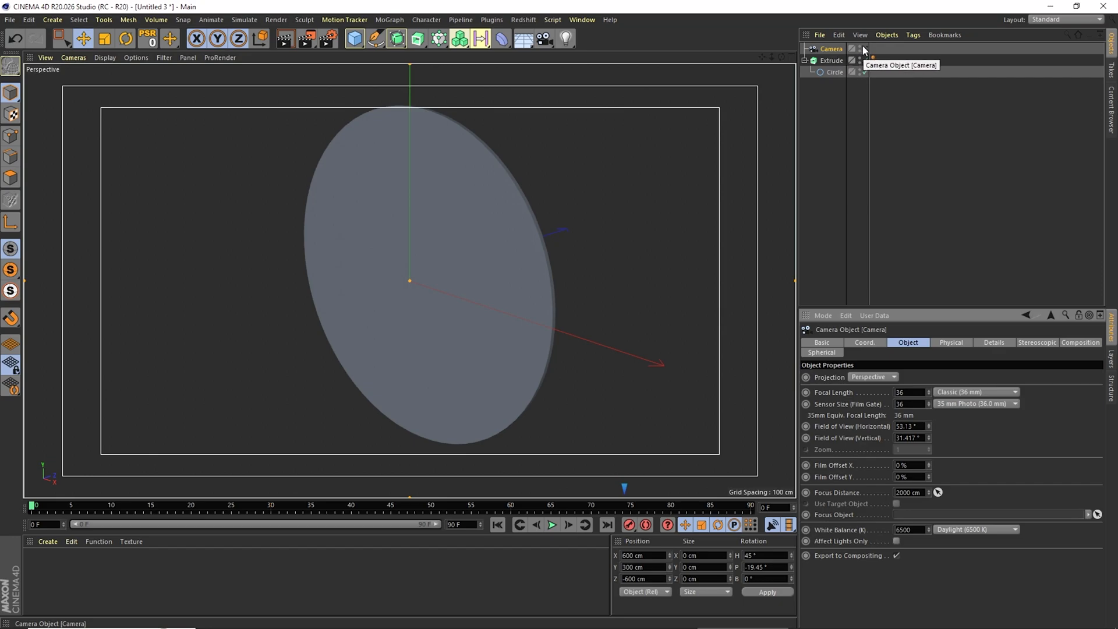
Set the camera's focus distance to 100 cm and reset its heading and pitch rotation to 0°.
double_click(921, 492)
text(10)
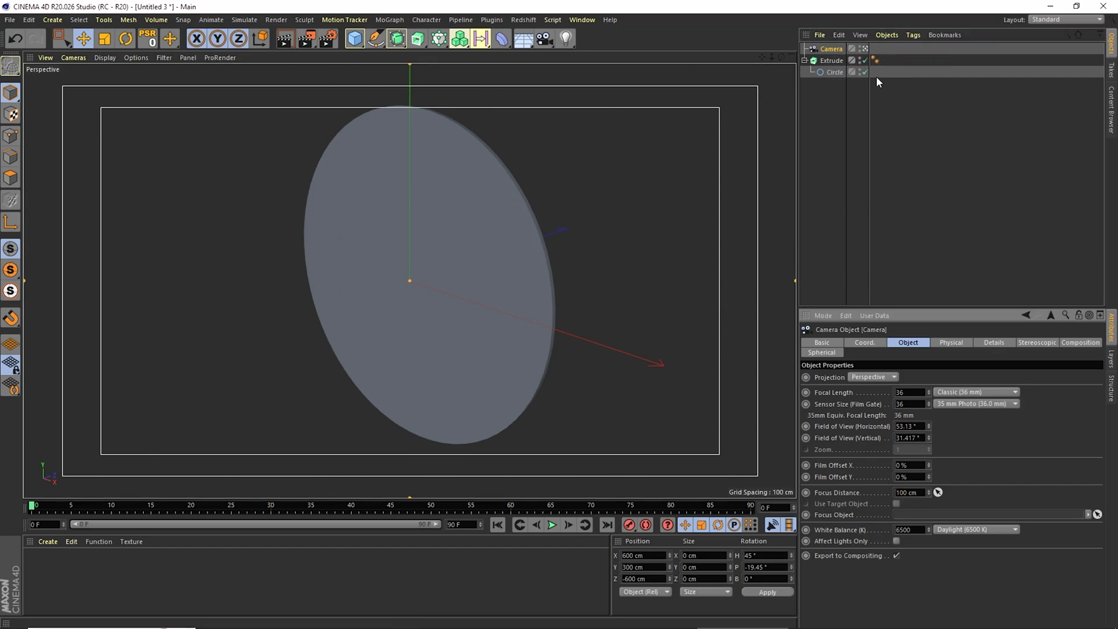
click(872, 344)
right_click(1009, 378)
right_click(1010, 389)
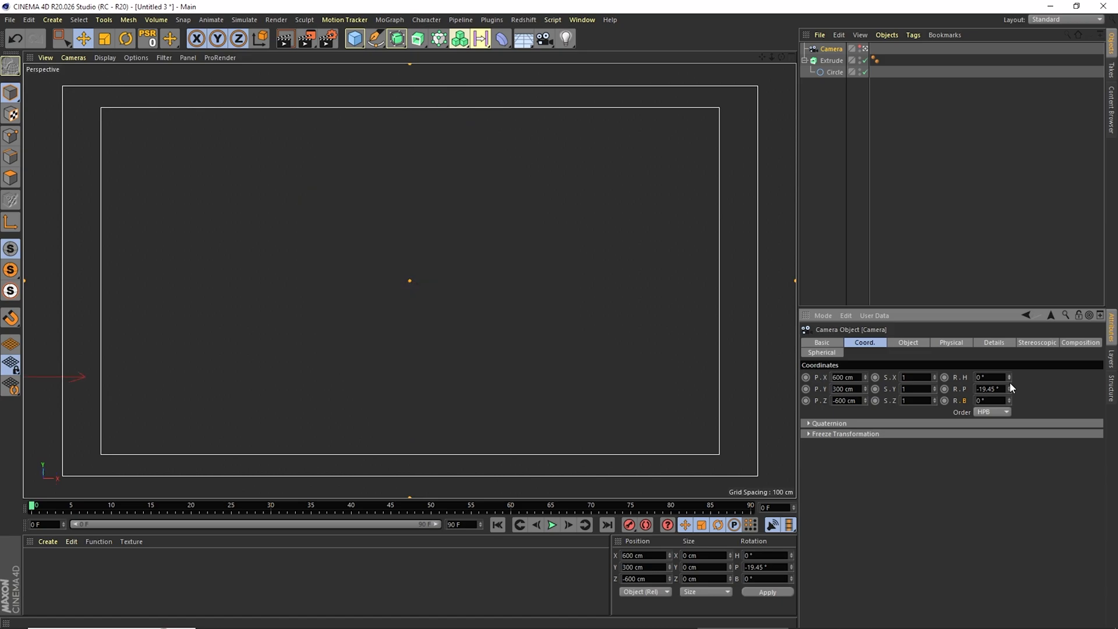
Centre the camera on the disc with X and Y positions of 0 cm and a Z position of -1450 cm.
right_click(866, 377)
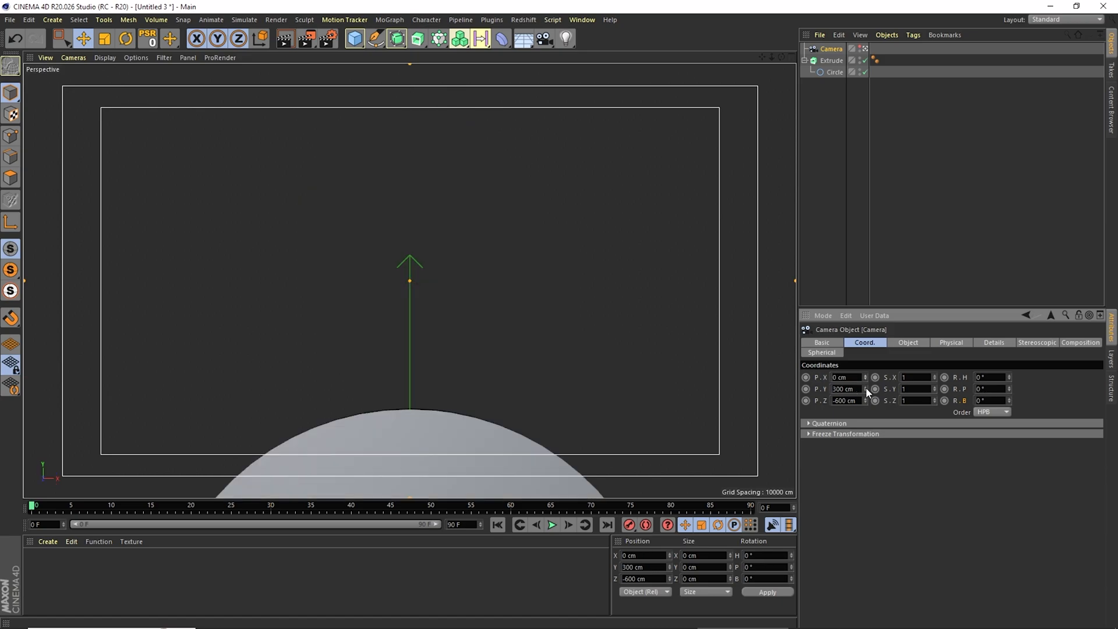
right_click(866, 389)
right_click(865, 401)
drag(772, 57, 716, 58)
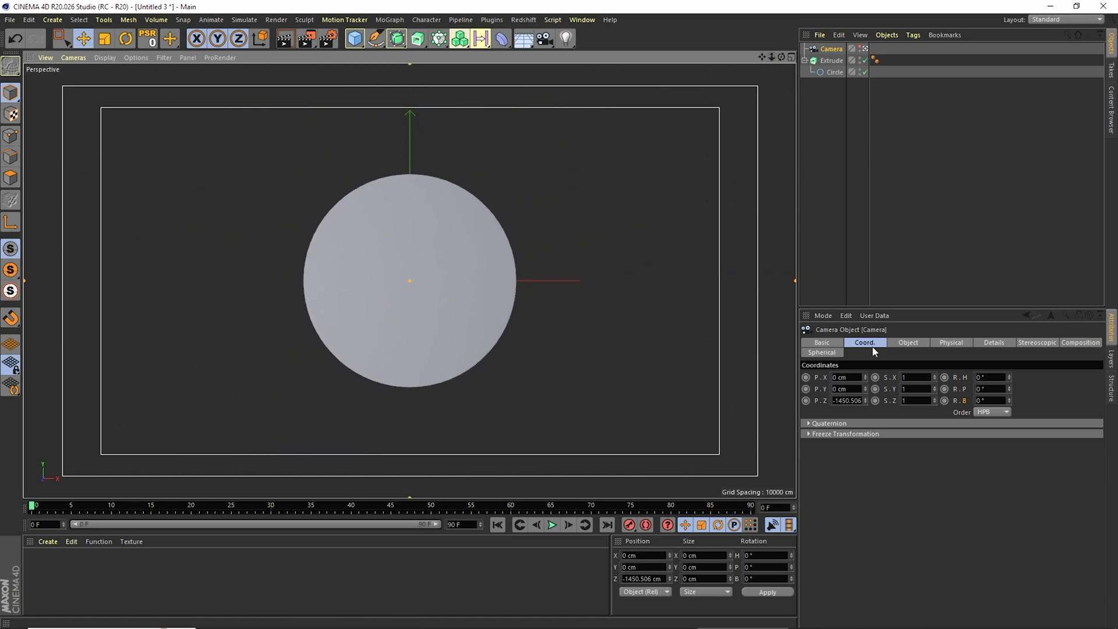
drag(850, 401, 882, 403)
key(BackSpace)
key(Return)
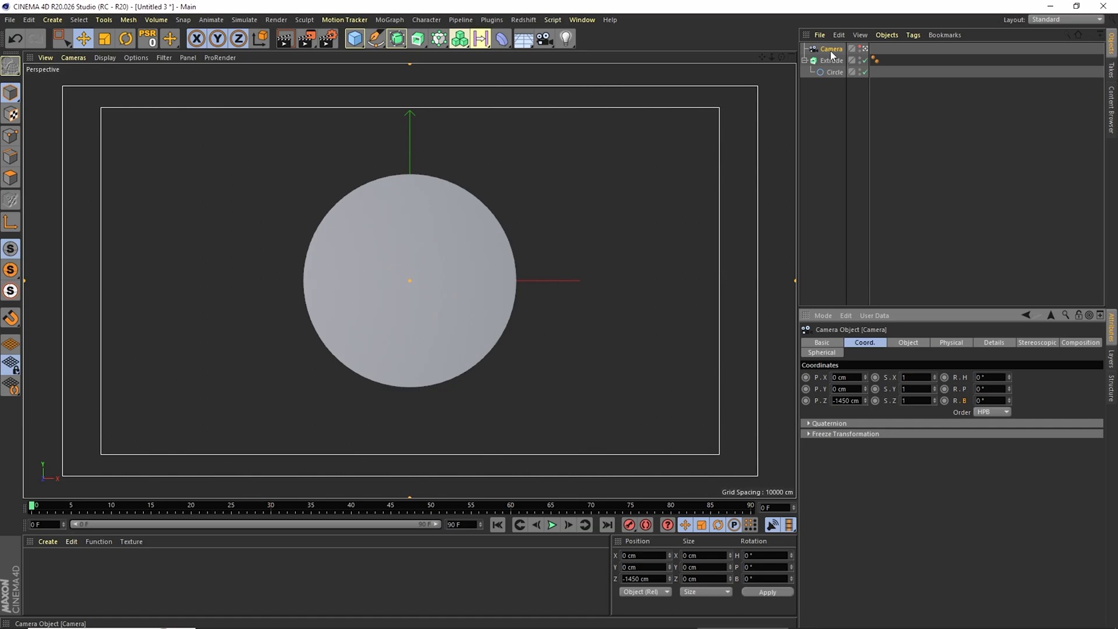
Add a Protection tag to the camera.
click(913, 35)
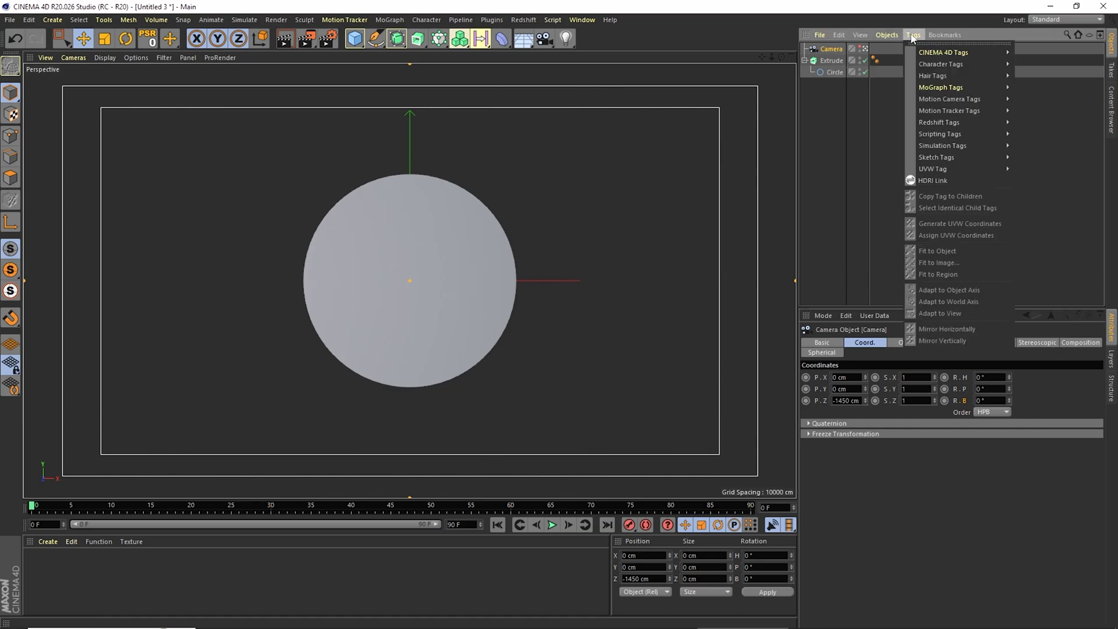
mouse_move(951, 56)
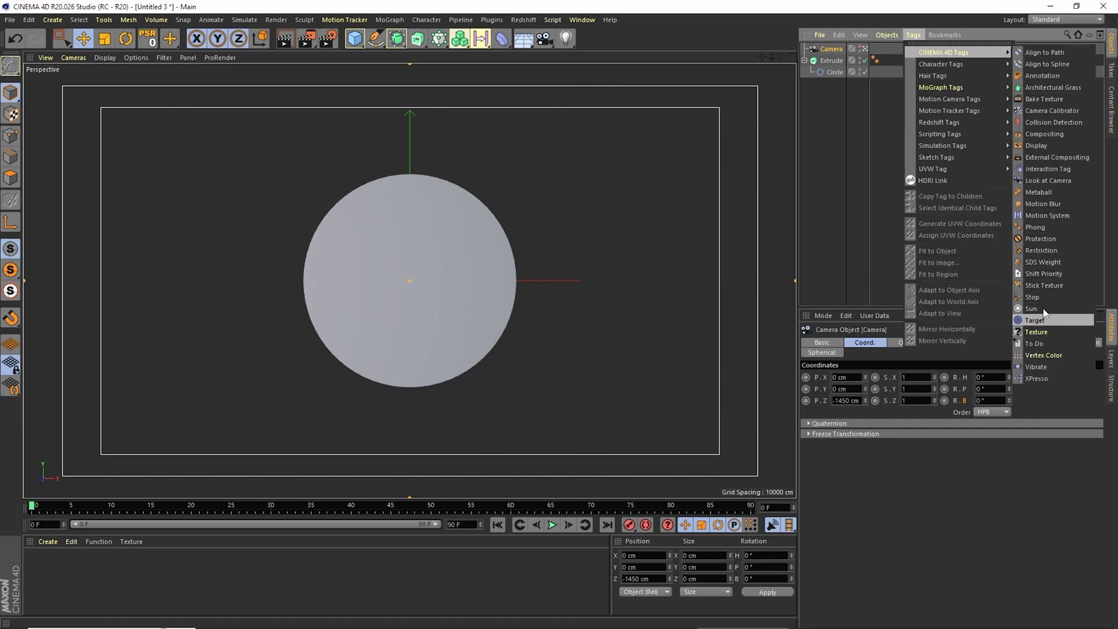
click(1041, 239)
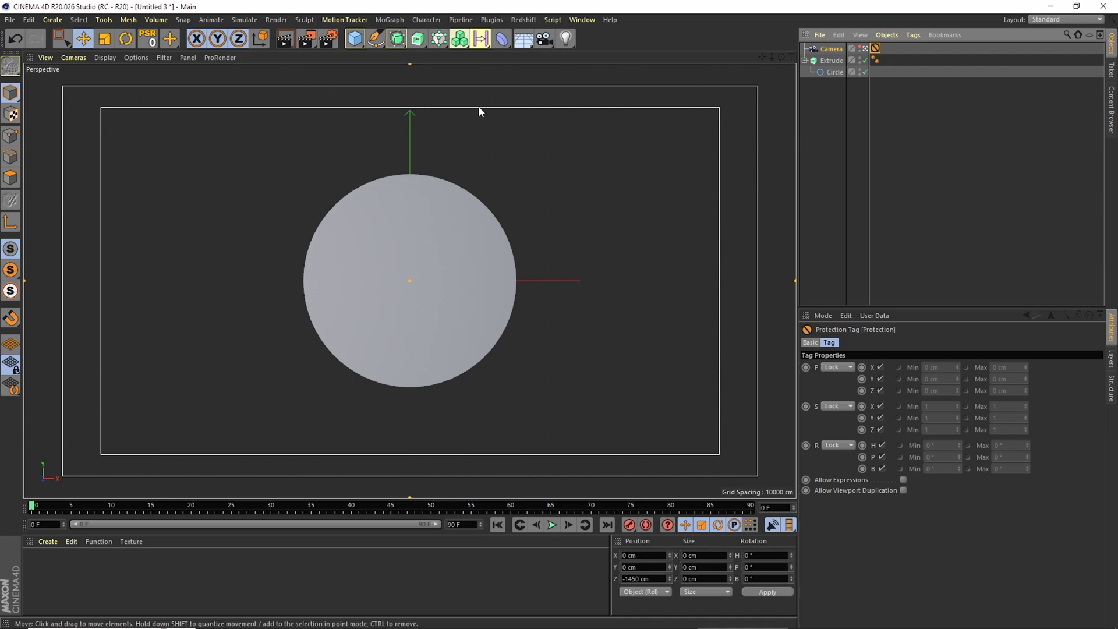
Add a cube and size it 24 cm in X, 120 cm in Y and 5 cm in Z.
click(354, 38)
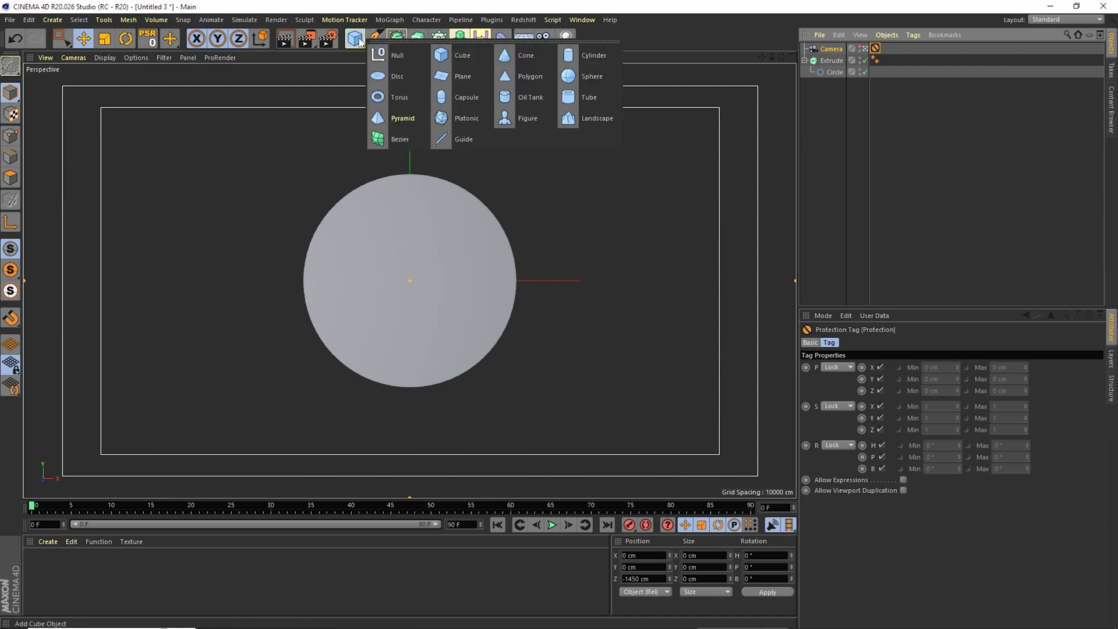
click(449, 58)
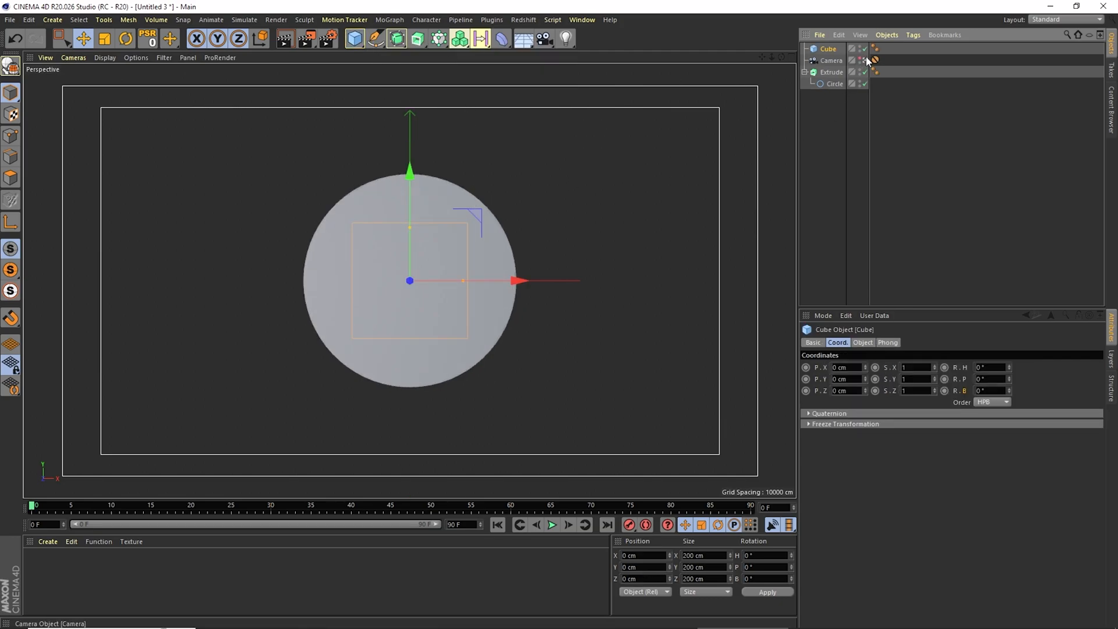
click(863, 343)
drag(873, 367, 873, 412)
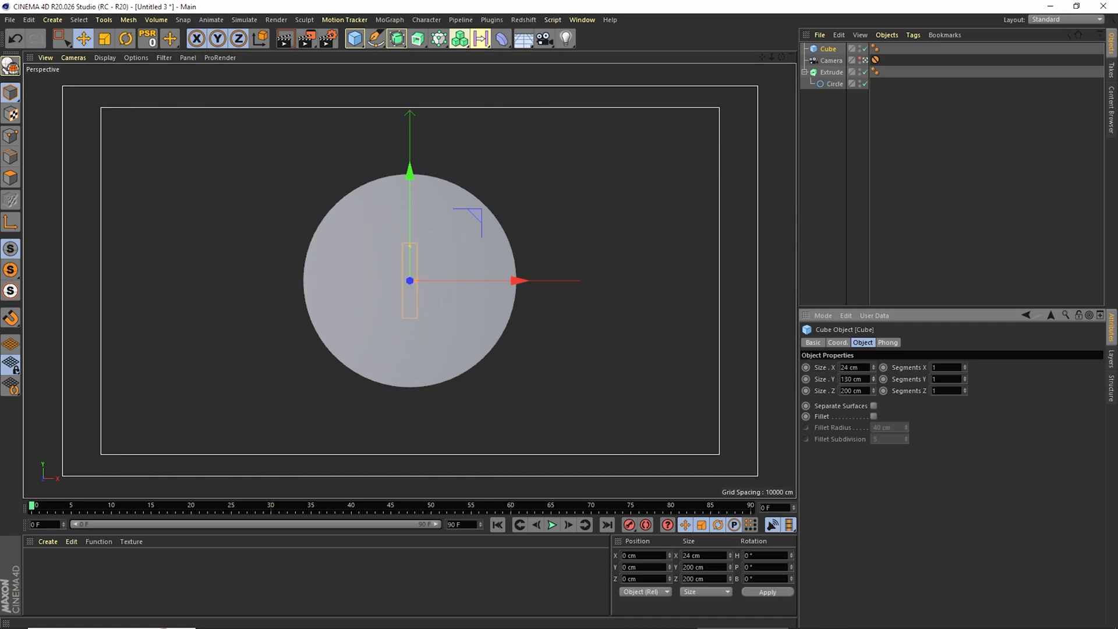
key(ctrl+z)
mouse_move(873, 379)
mouse_down()
mouse_move(873, 391)
mouse_move(859, 387)
mouse_up()
double_click(866, 379)
text(120)
double_click(871, 390)
text(5)
key(Return)
Move the cube in front of the disc to about -26 cm in Z and add a Taper deformer under it.
click(865, 60)
drag(476, 256, 464, 263)
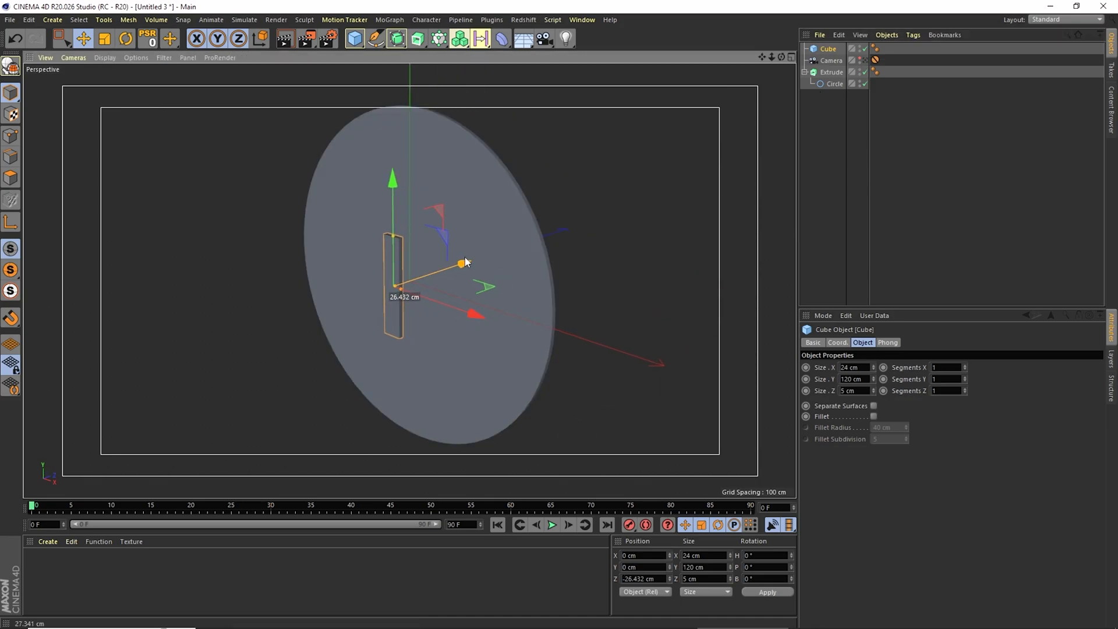
click(501, 39)
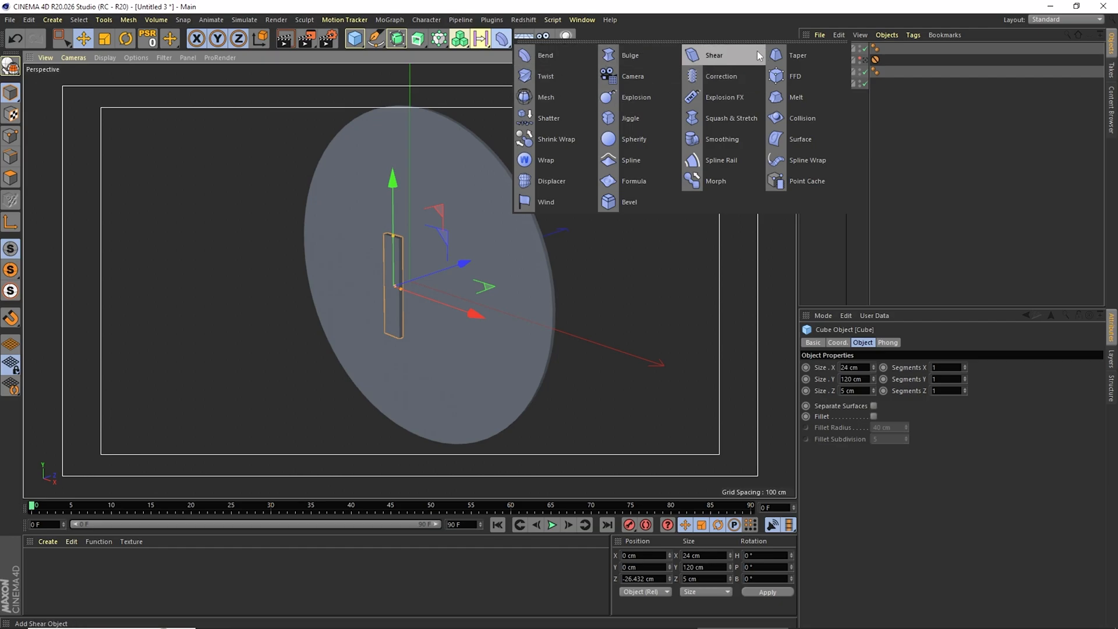
click(782, 54)
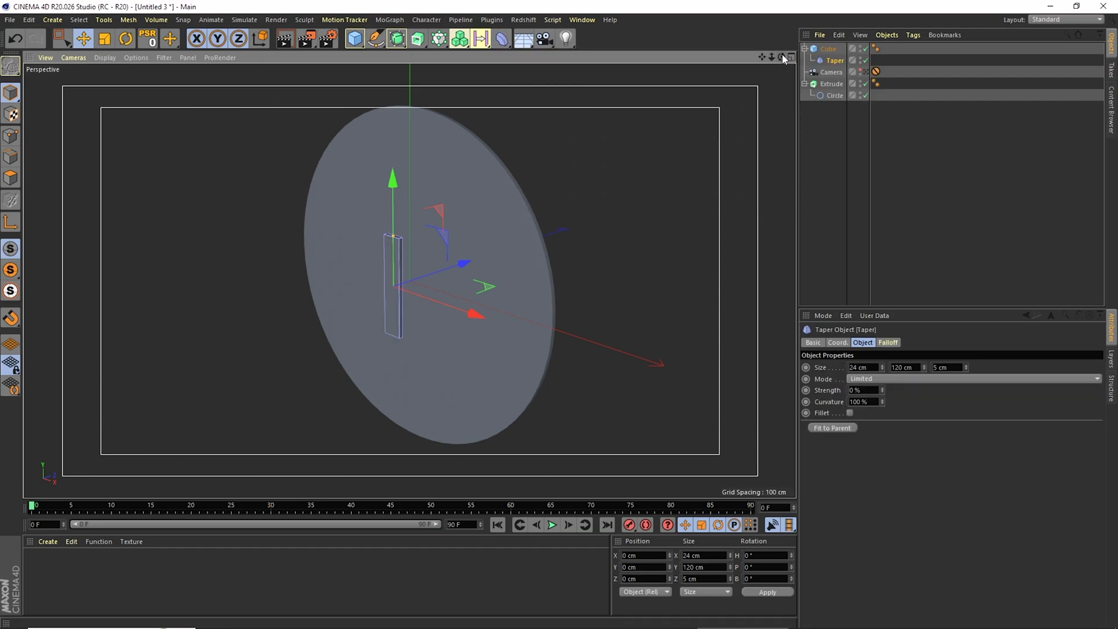
drag(883, 367, 885, 372)
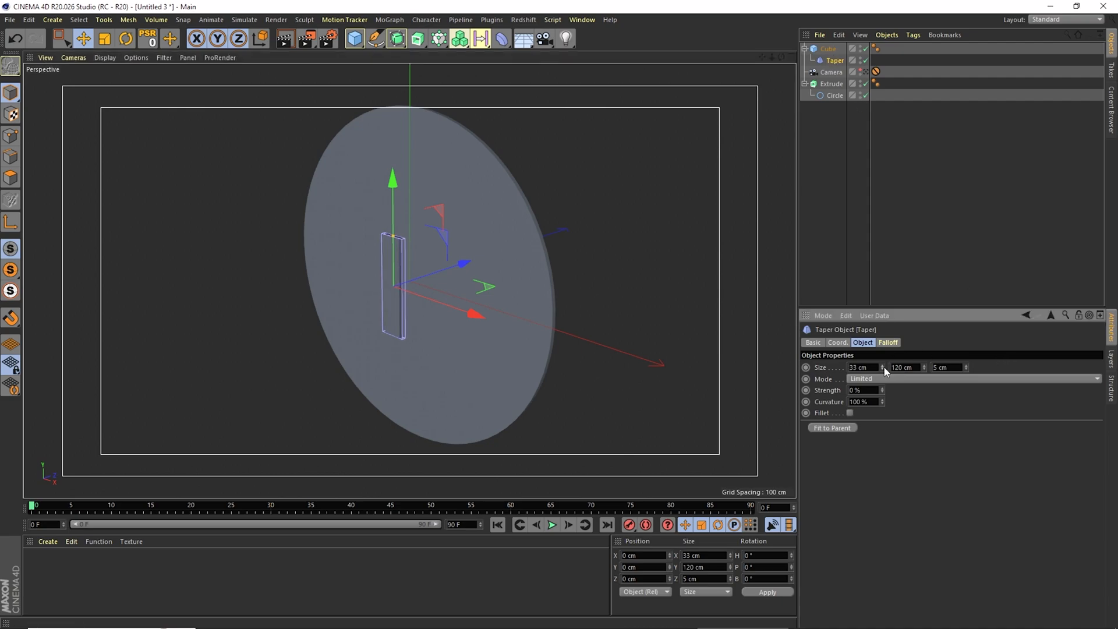
Switch the viewport display to shading with lines so the mesh edges are drawn.
click(833, 50)
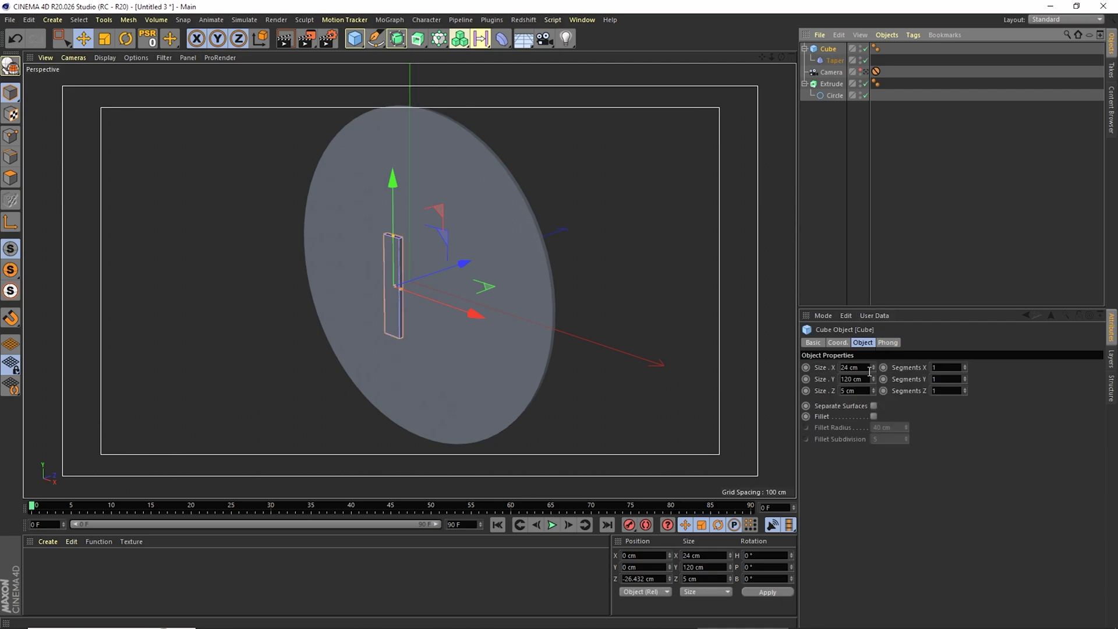
click(105, 58)
click(131, 97)
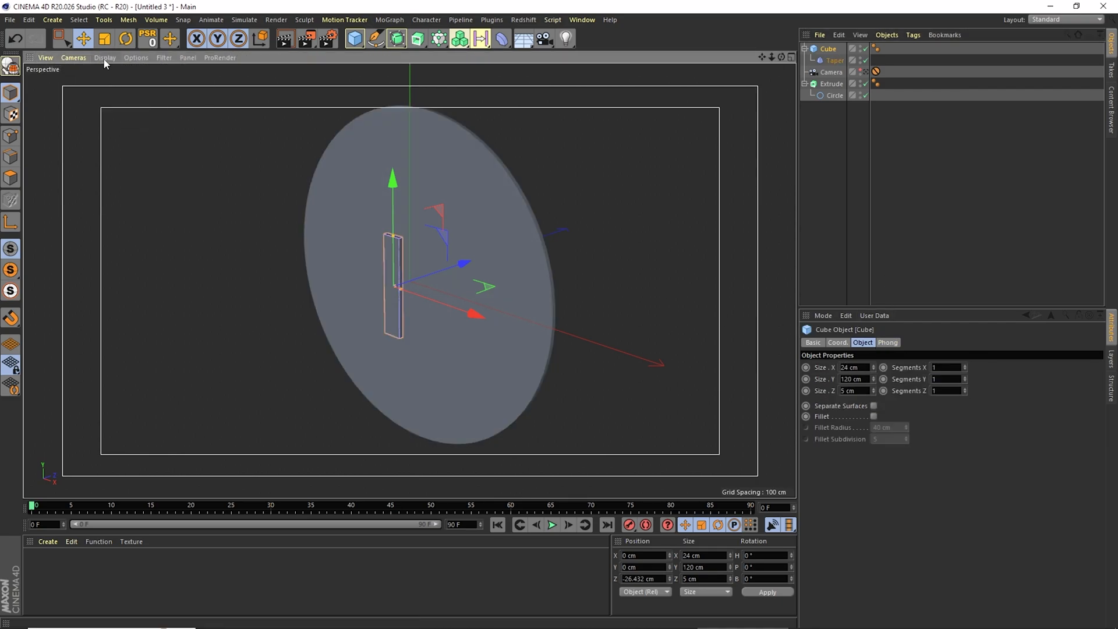
click(105, 58)
click(120, 88)
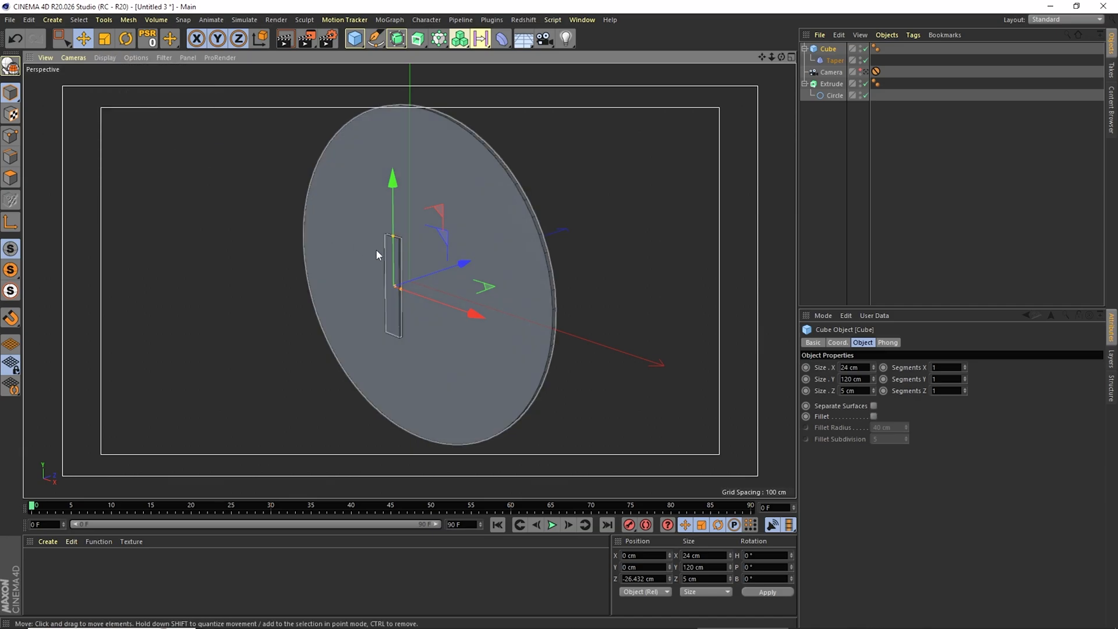
Subdivide the cube into 5 segments in X and 9 segments in Y.
scroll(374, 249, up, 2)
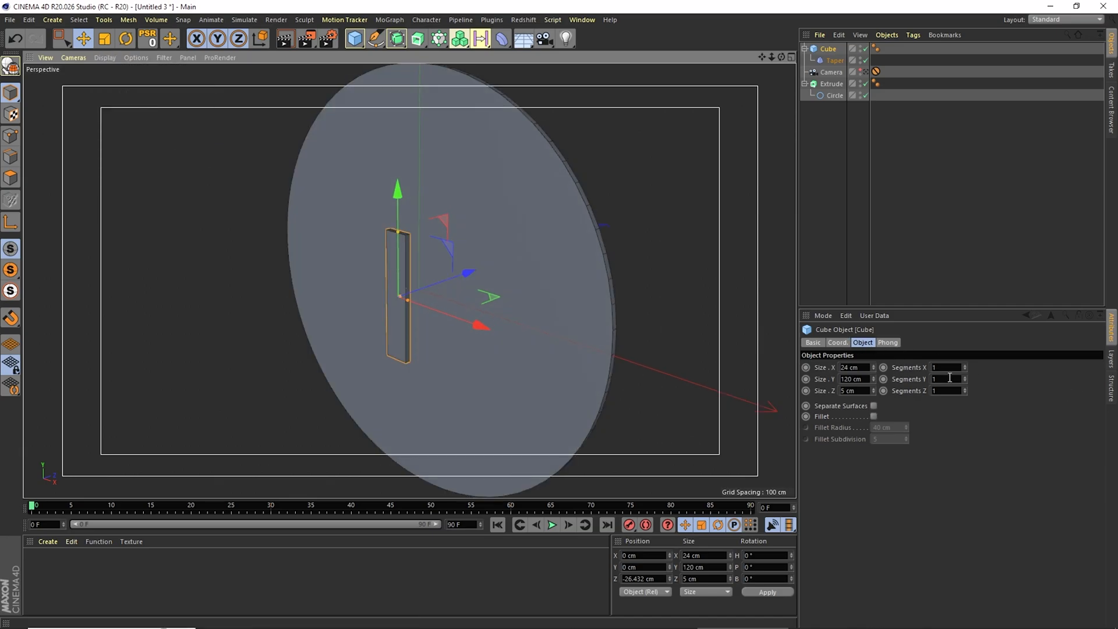
click(965, 365)
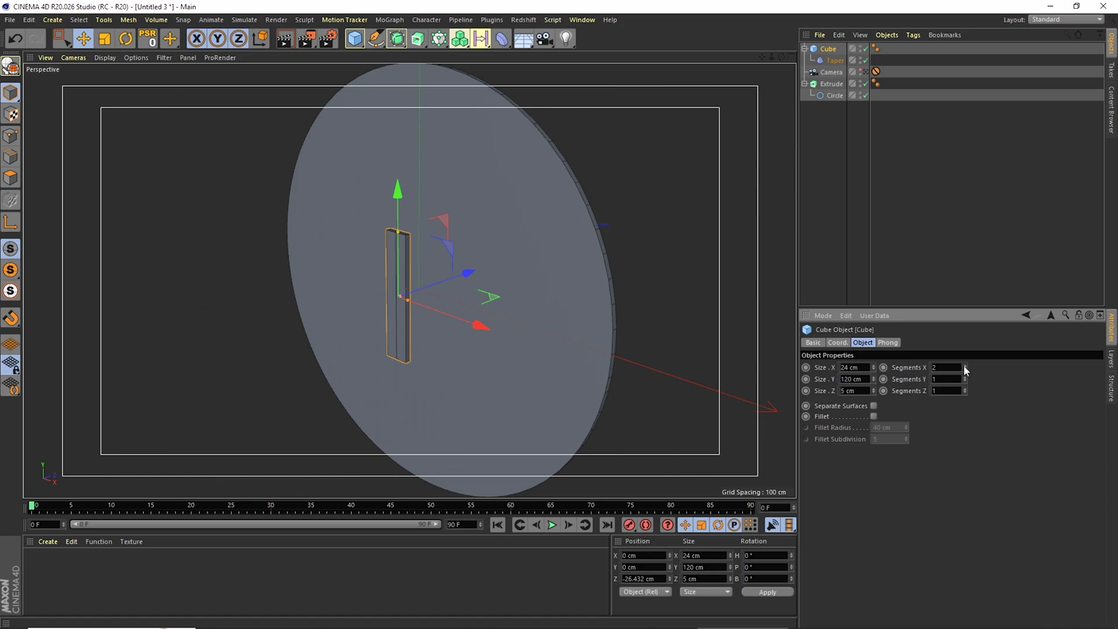
click(965, 366)
click(965, 366)
click(965, 366)
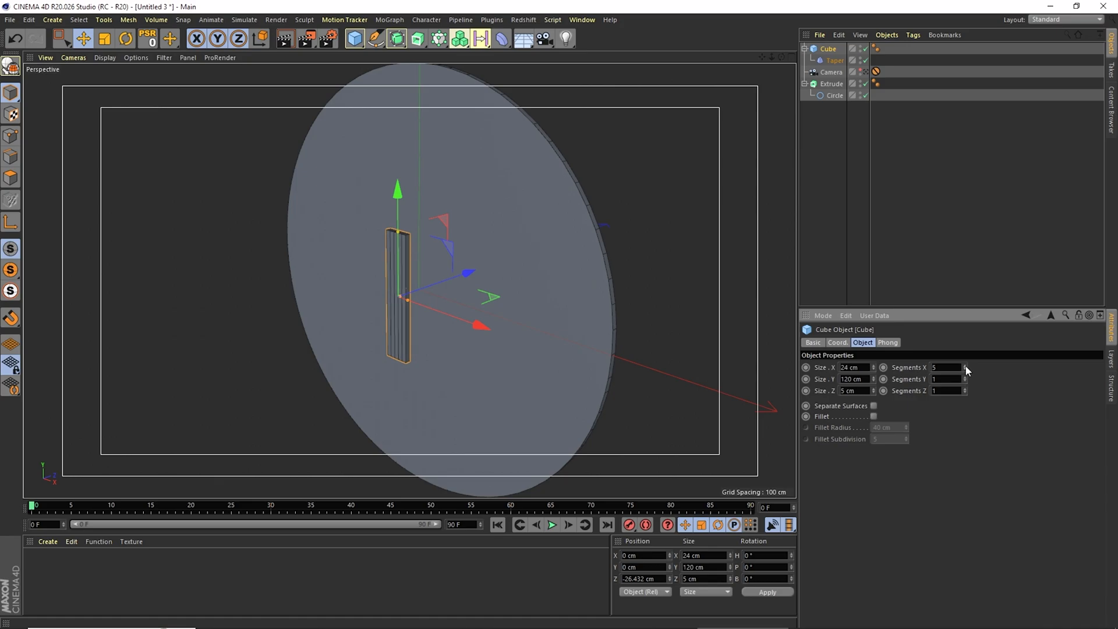
drag(965, 378, 925, 374)
Set the Taper deformer's strength to 54% and keep its curvature at 100%.
click(837, 61)
key(ctrl+z)
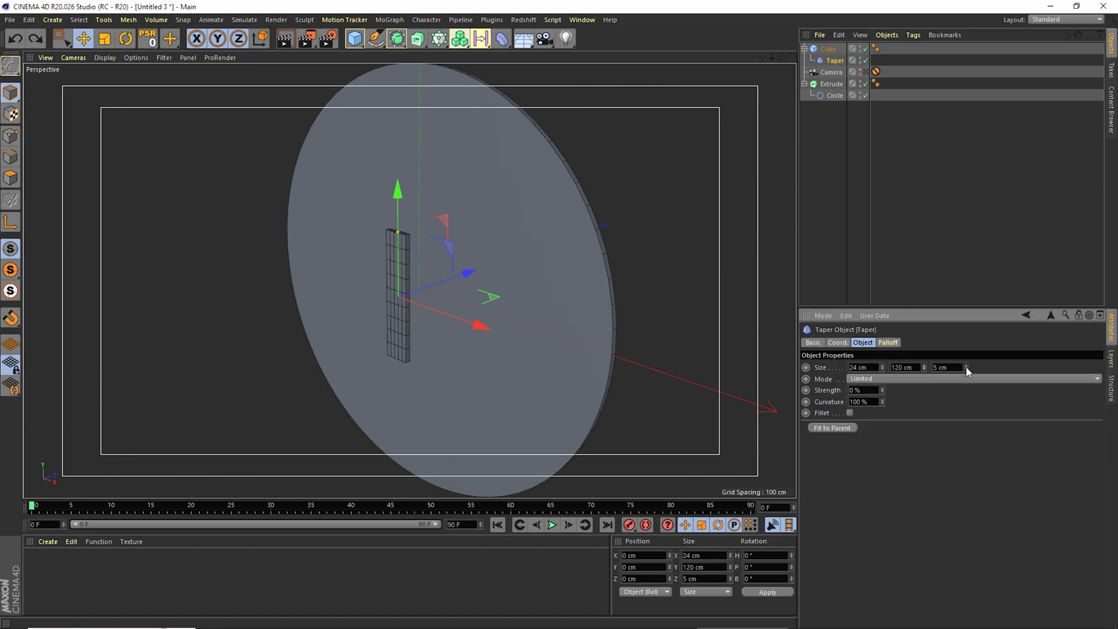
mouse_move(882, 389)
mouse_down()
mouse_move(882, 376)
mouse_move(883, 394)
mouse_up()
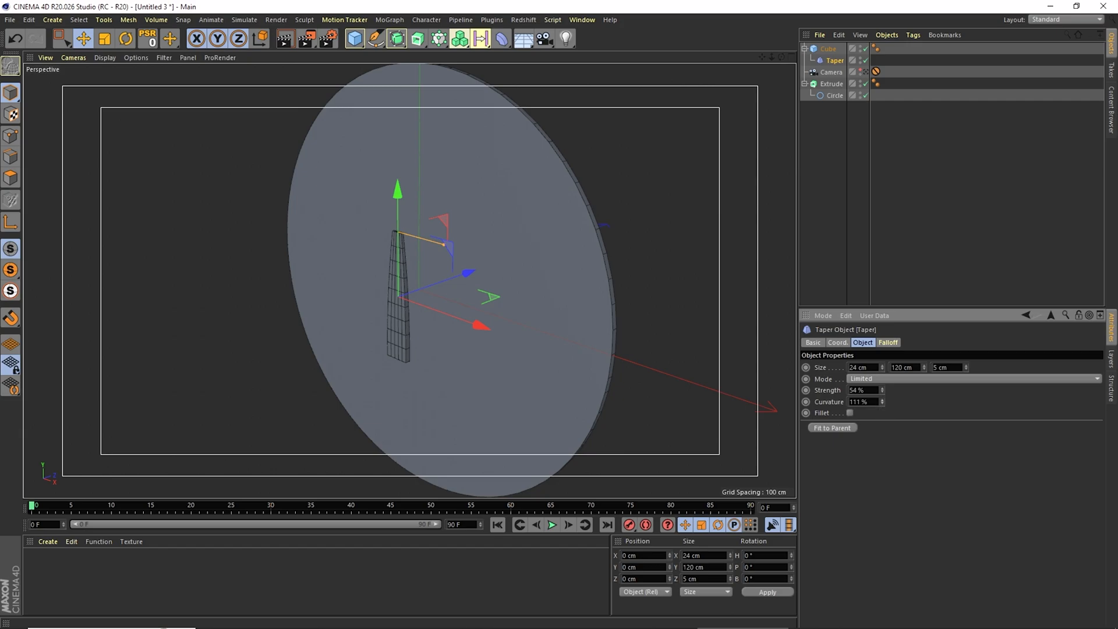
drag(882, 402, 882, 402)
right_click(882, 402)
Raise the tapered cube on the disc to about 39 cm in Y and return to the scene camera's view.
click(866, 72)
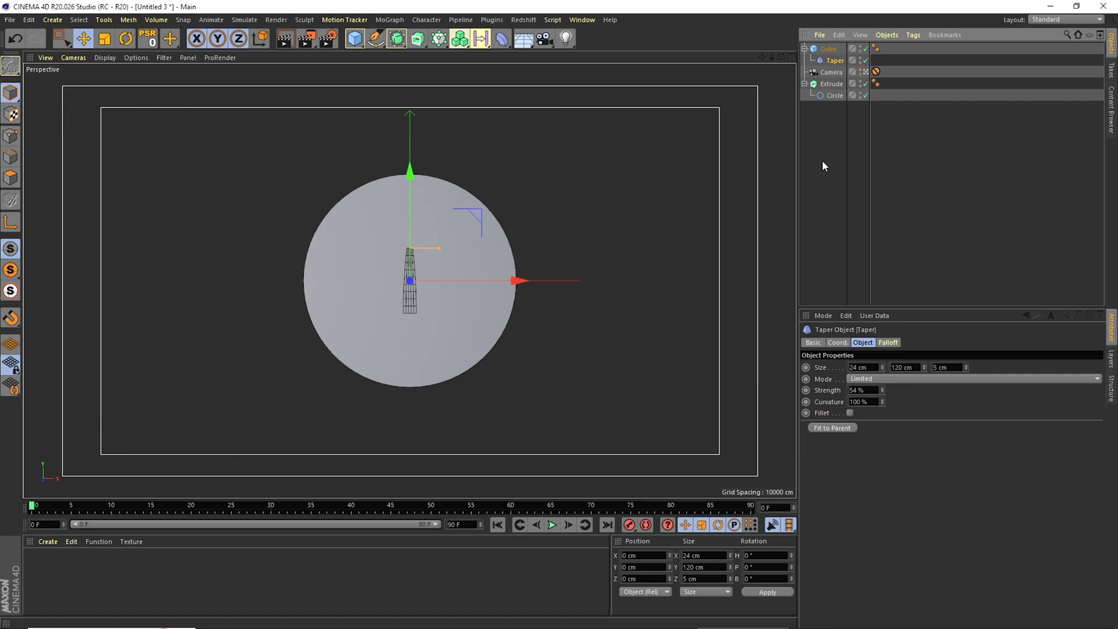
click(819, 165)
click(827, 49)
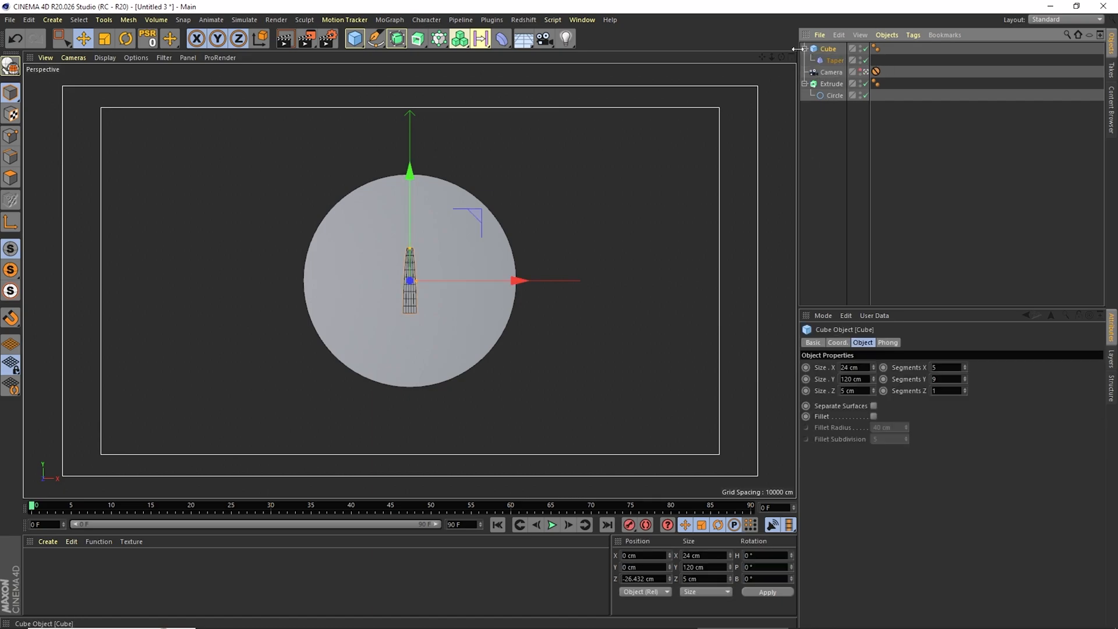
click(805, 49)
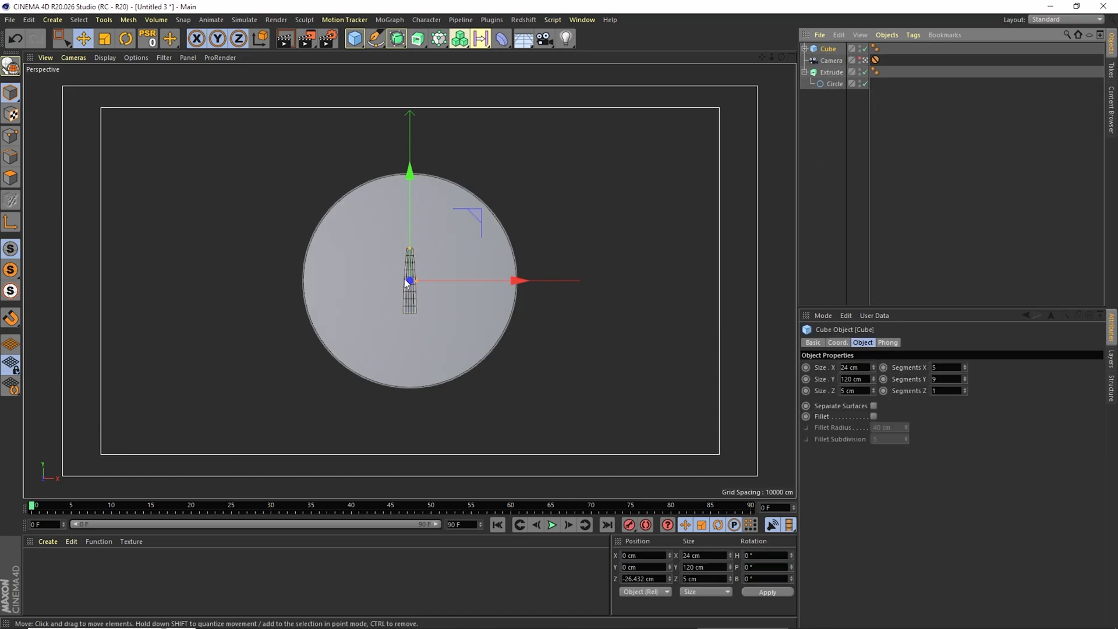
click(865, 60)
alt+drag(524, 233, 435, 264)
drag(400, 190, 406, 148)
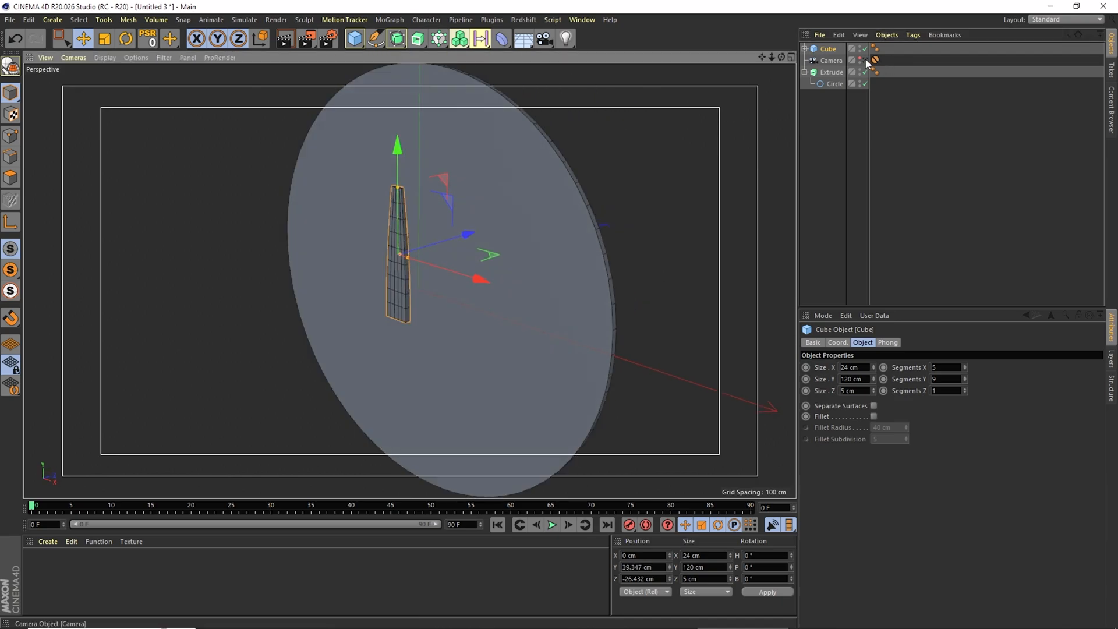
click(866, 60)
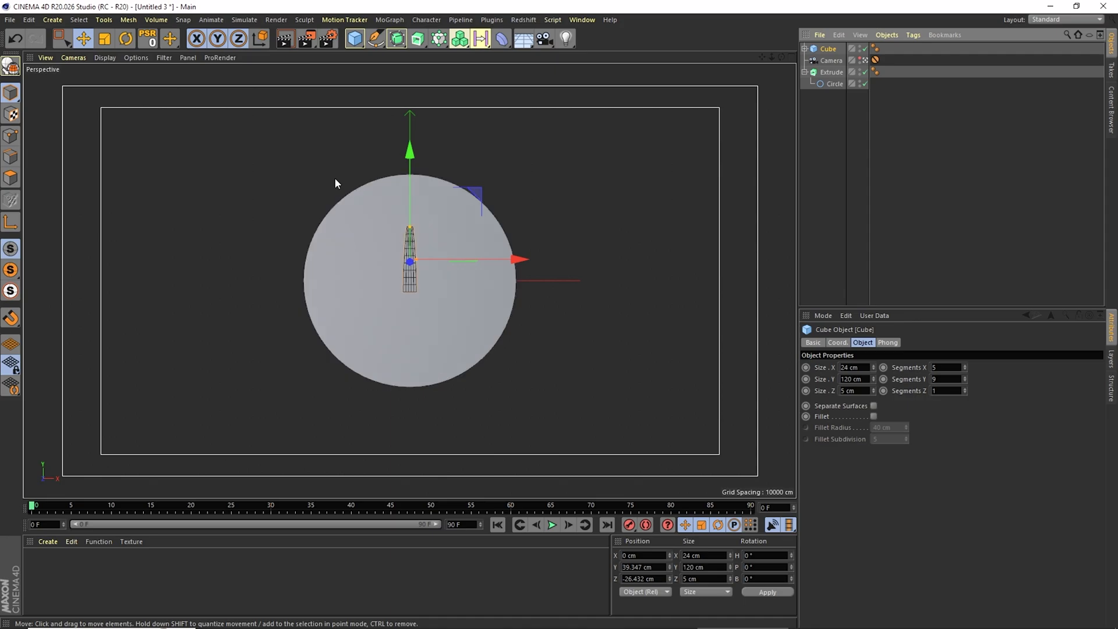
Try to shift only the tapered cube's axis down toward the disc's centre.
click(10, 221)
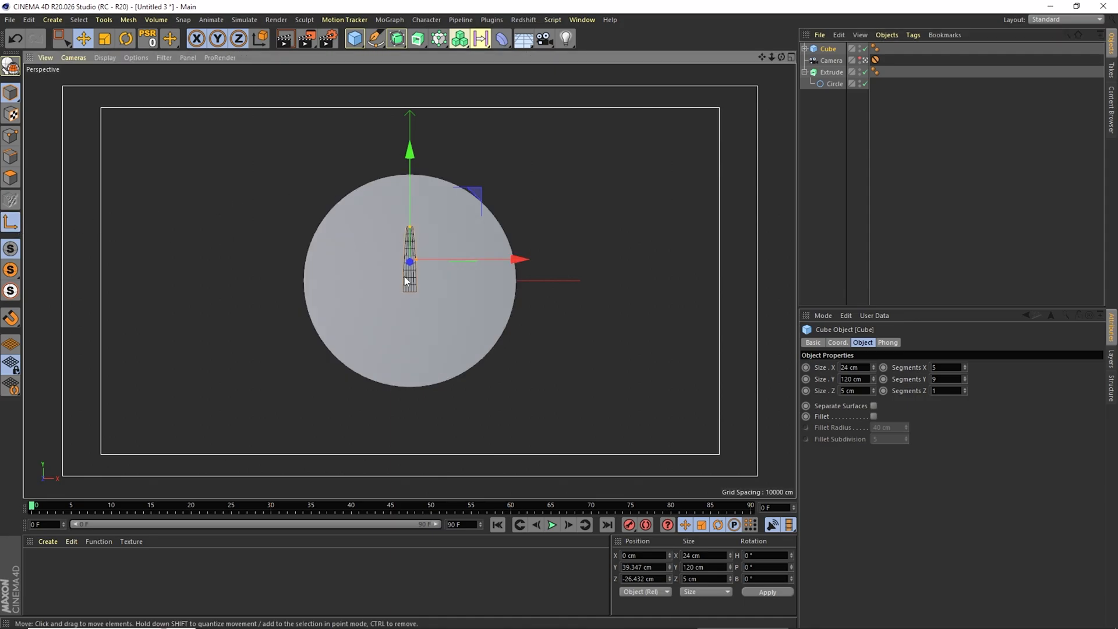
drag(410, 154, 410, 160)
key(ctrl+z)
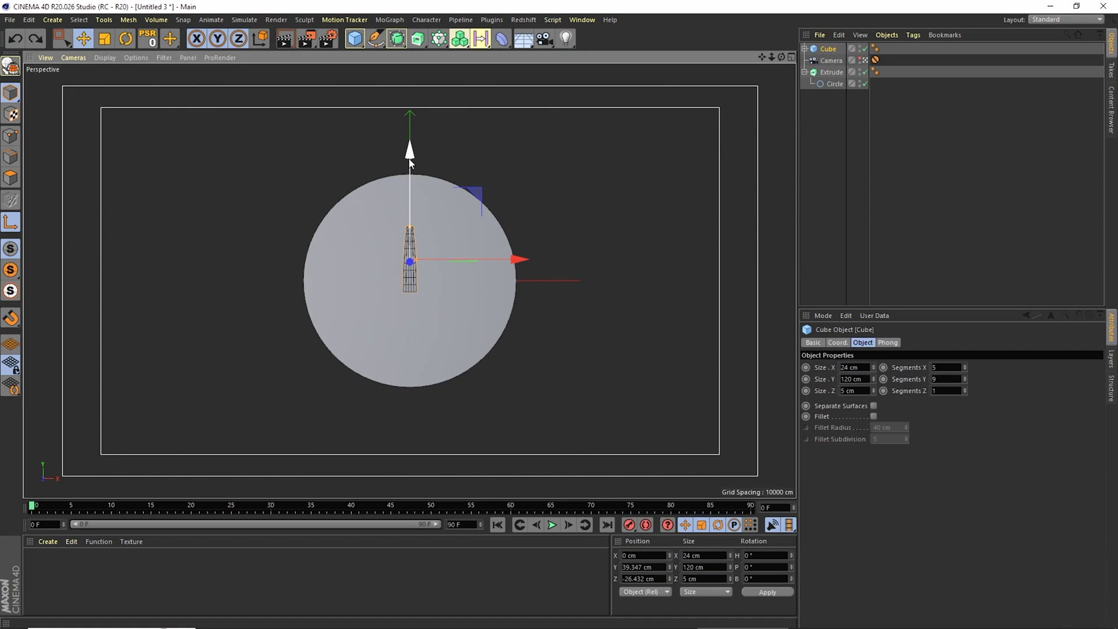
Add a null at the disc's centre, parent the tapered cube under it and select the null.
click(827, 121)
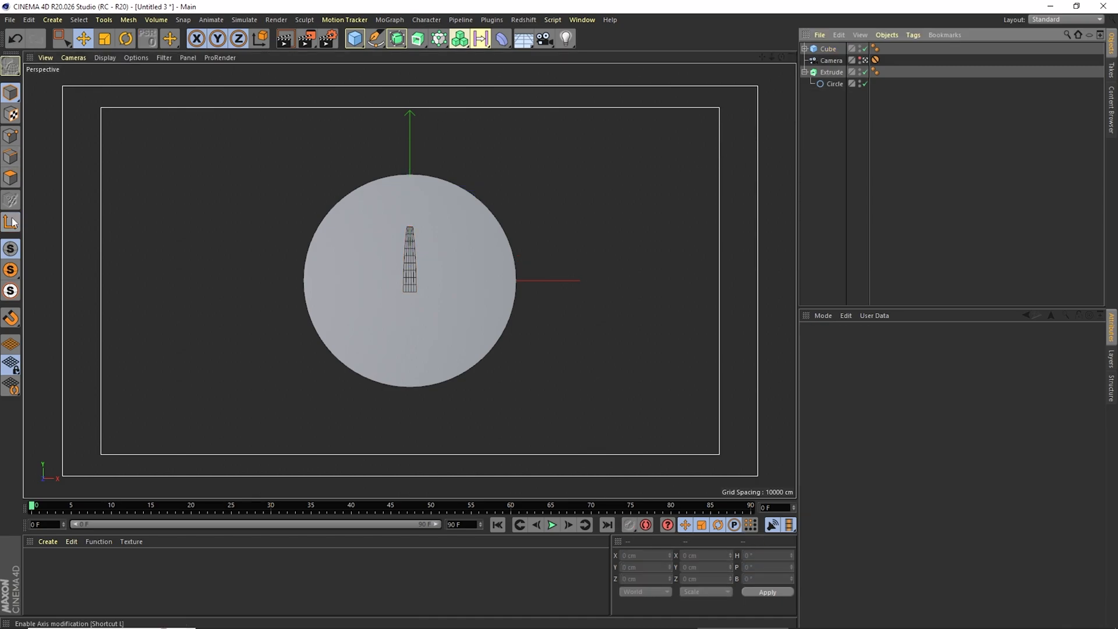
click(358, 45)
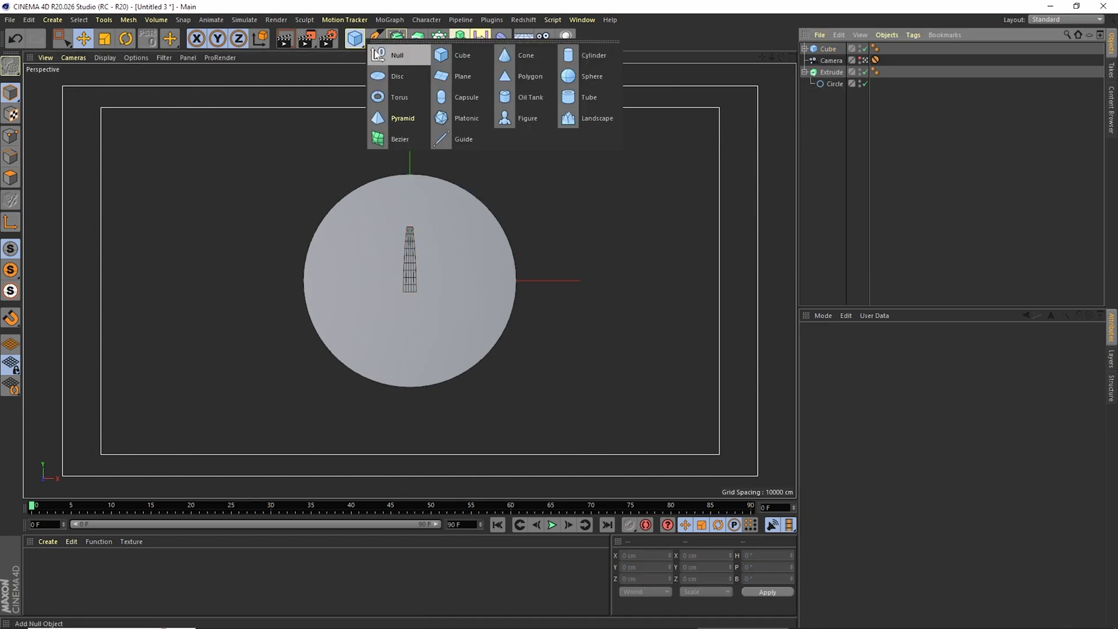
click(377, 52)
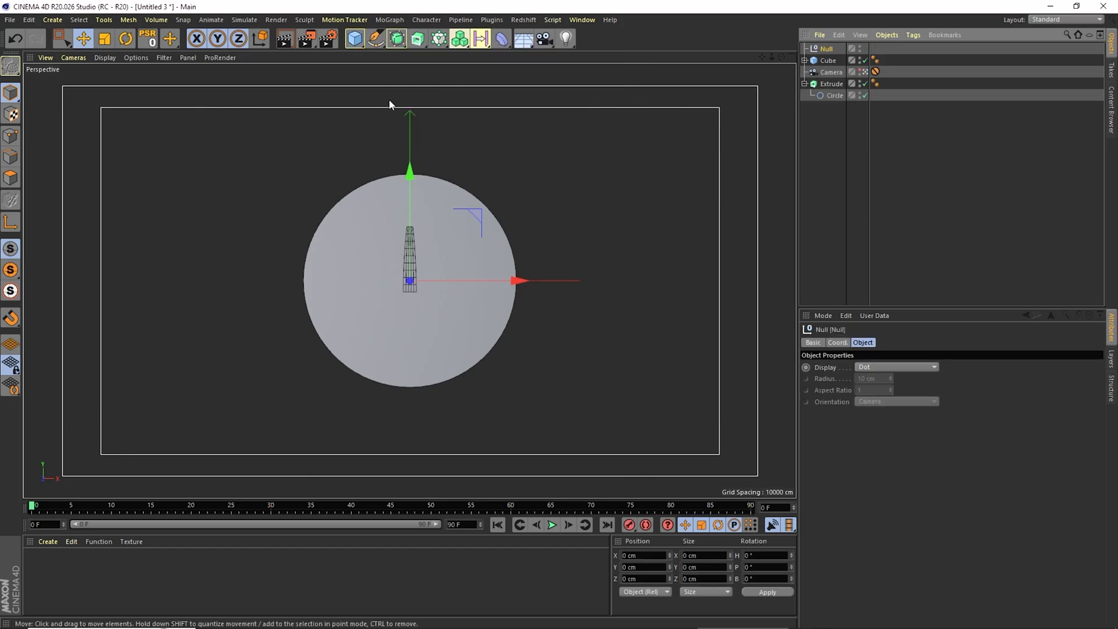
mouse_move(823, 63)
mouse_down()
mouse_move(832, 73)
mouse_move(832, 49)
mouse_up()
click(805, 49)
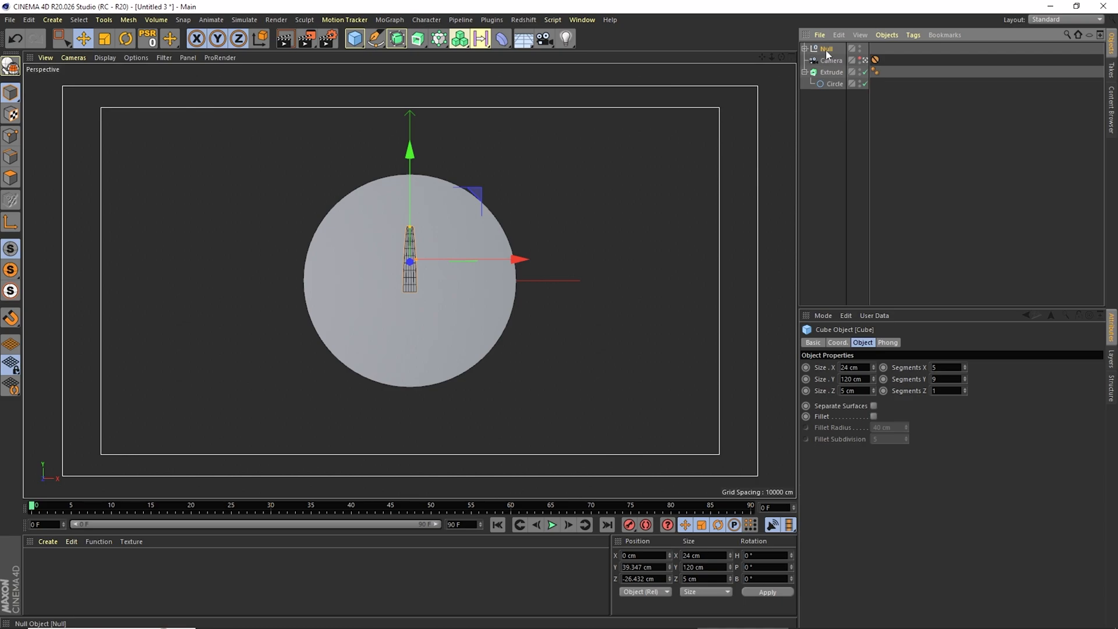
click(826, 49)
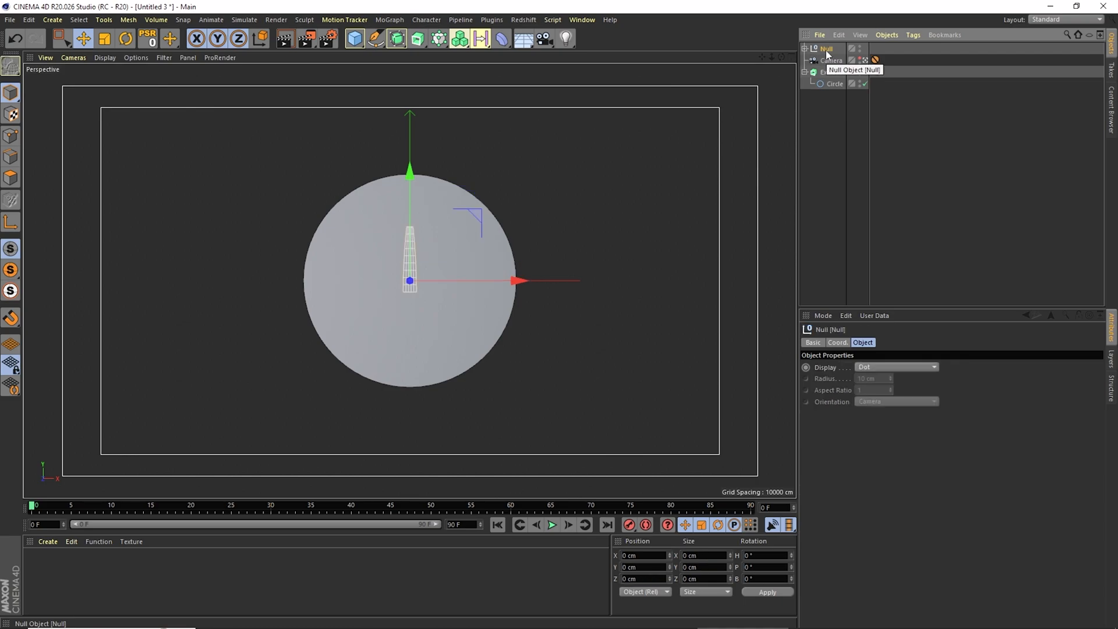
Switch the viewport to Quick Shading and apply a new plain white material to the extruded disc.
click(105, 58)
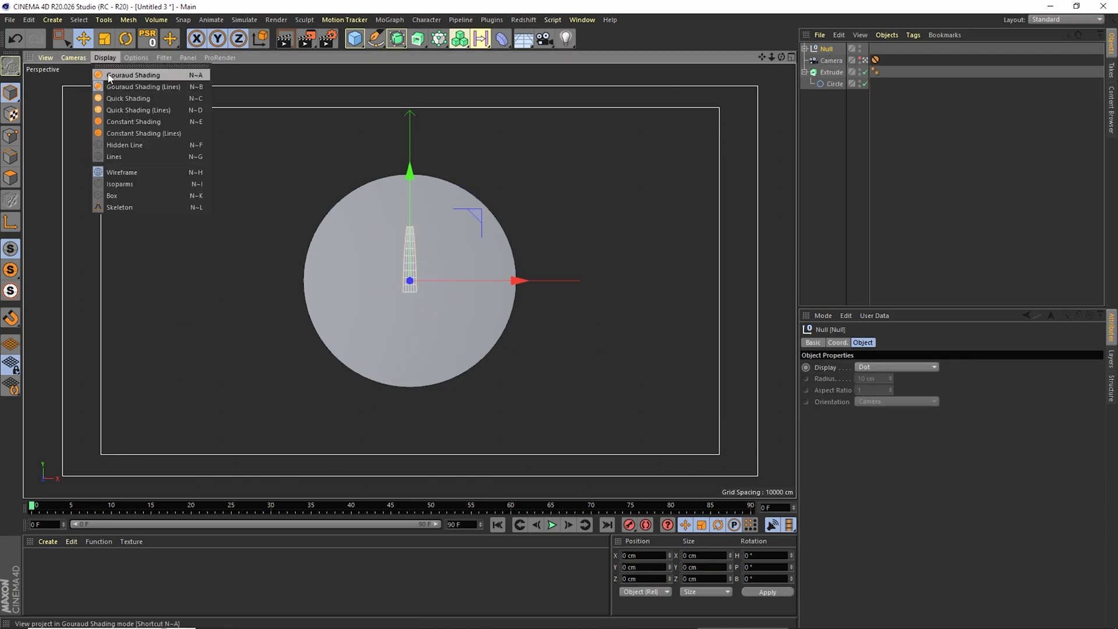
click(126, 99)
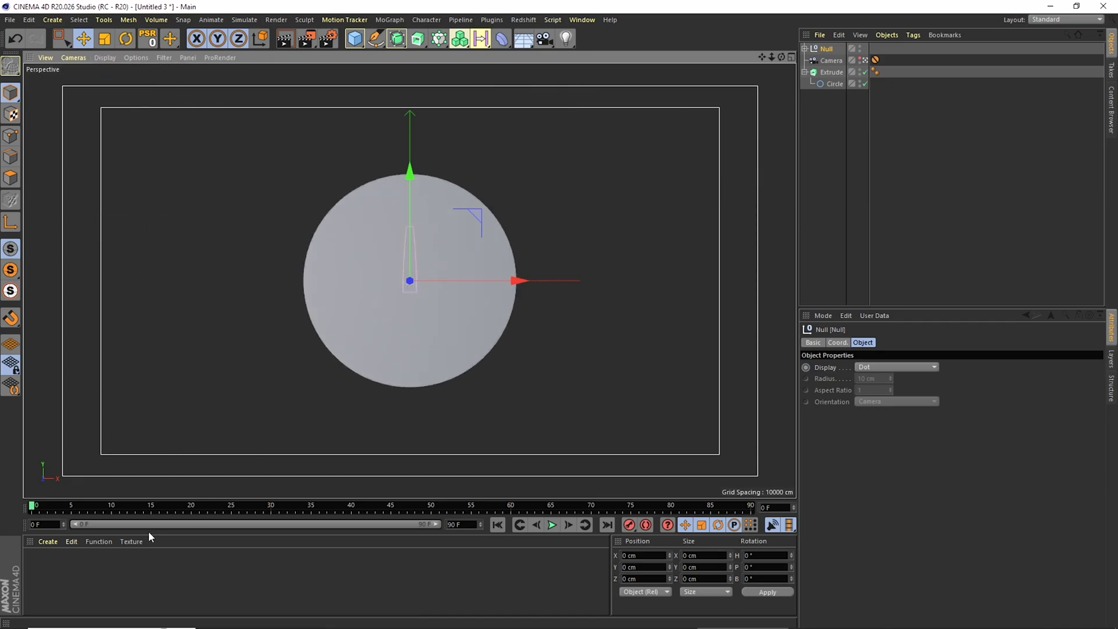
double_click(58, 572)
drag(41, 571, 421, 365)
Create a second material in red with 98% saturation and apply it to the tapered hand.
double_click(65, 568)
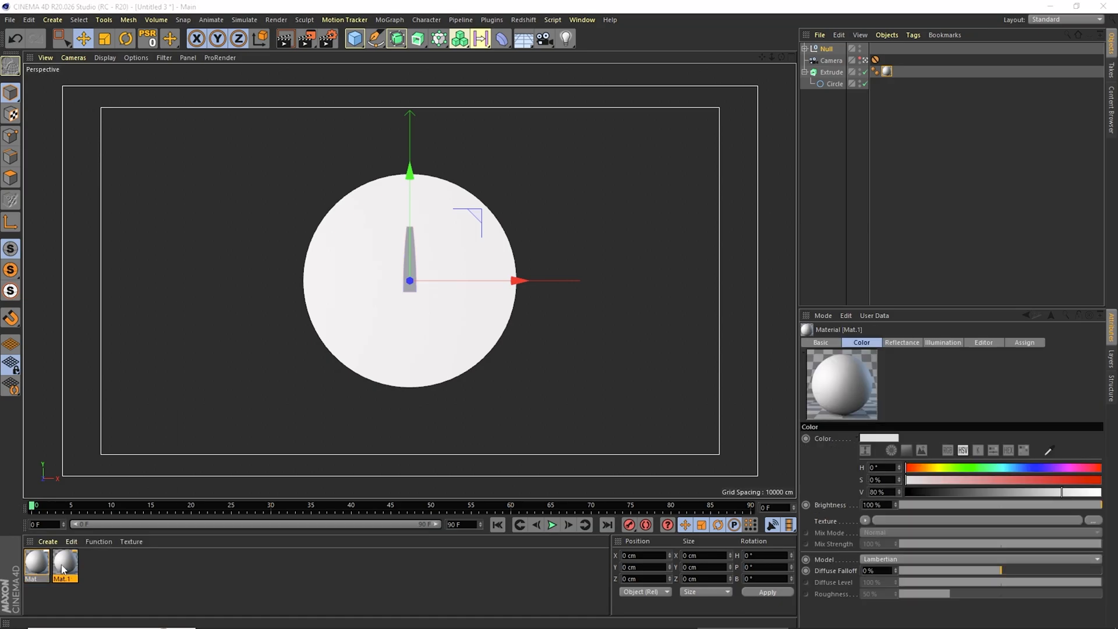
double_click(65, 565)
click(547, 162)
drag(552, 162, 559, 162)
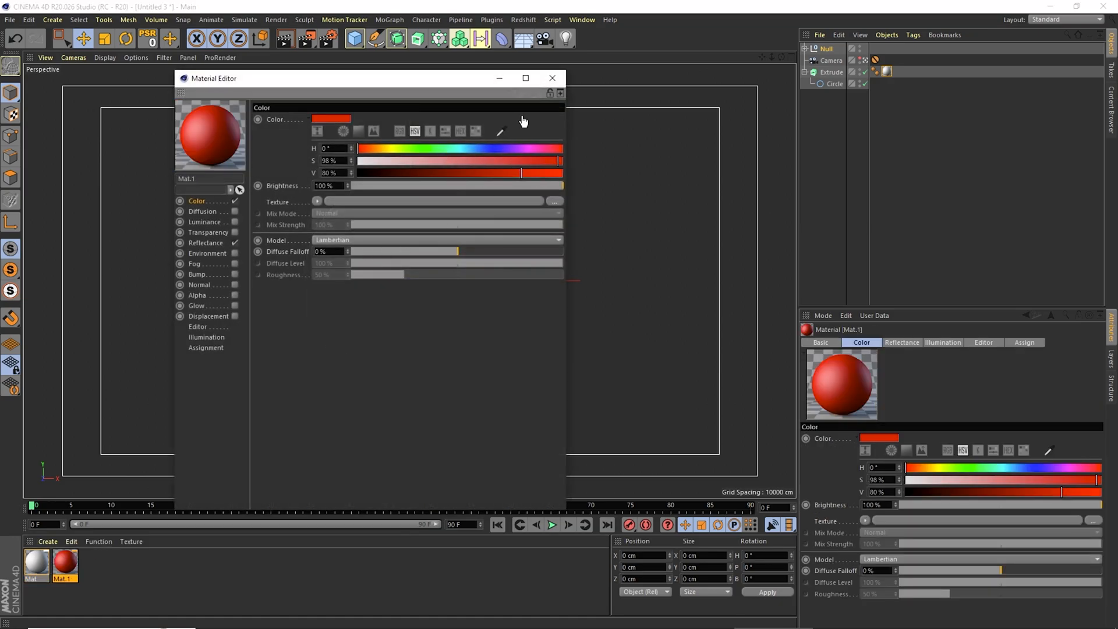
click(552, 78)
drag(66, 569, 412, 273)
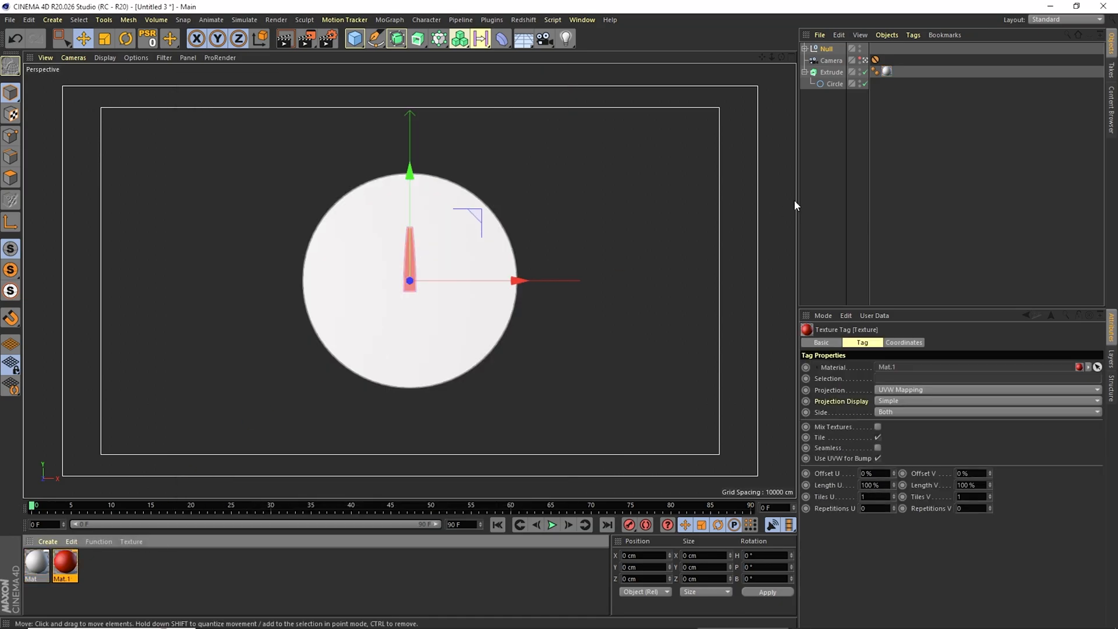
click(826, 159)
Add a sphere at the disc's centre and scale it down to about 26 cm.
drag(354, 39, 588, 77)
key(t)
drag(617, 236, 253, 349)
key(e)
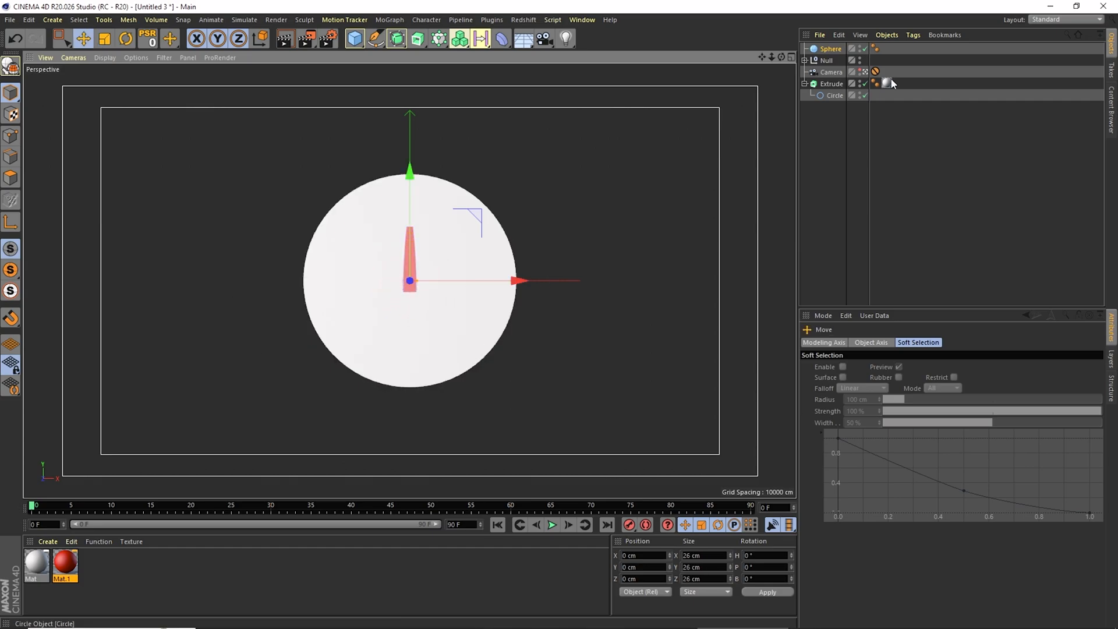
Leave the camera view, scale the sphere down further and nudge it slightly forward from the disc.
click(865, 72)
key(t)
drag(653, 227, 565, 259)
key(e)
drag(491, 266, 488, 265)
Push the hand's null back along Z so the sphere sits in front of the hand, and return to the camera view.
click(825, 61)
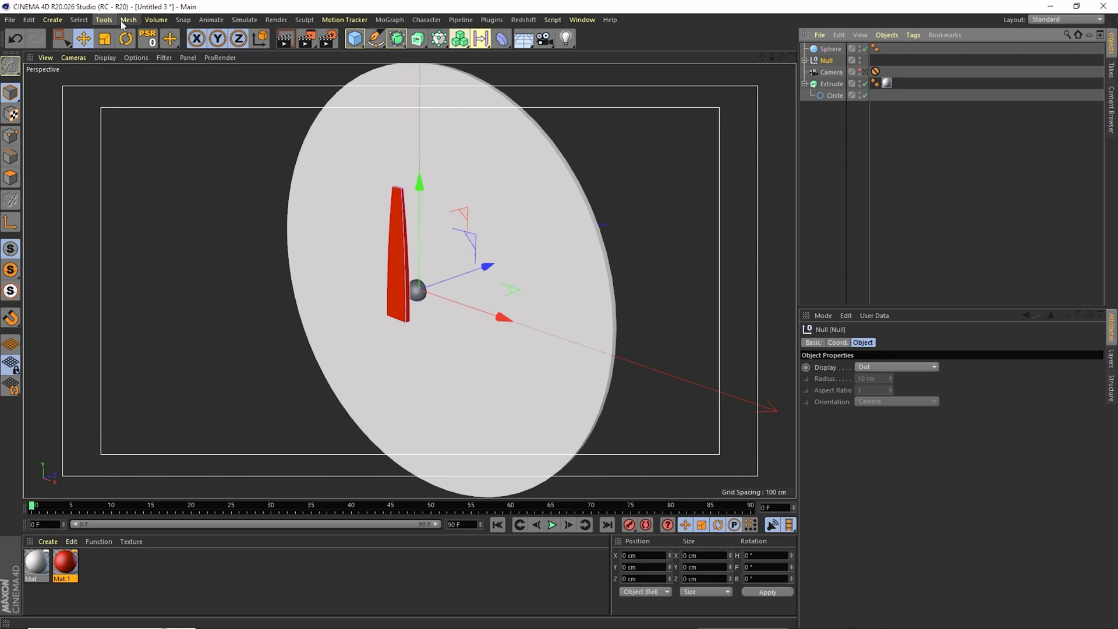
drag(493, 264, 509, 259)
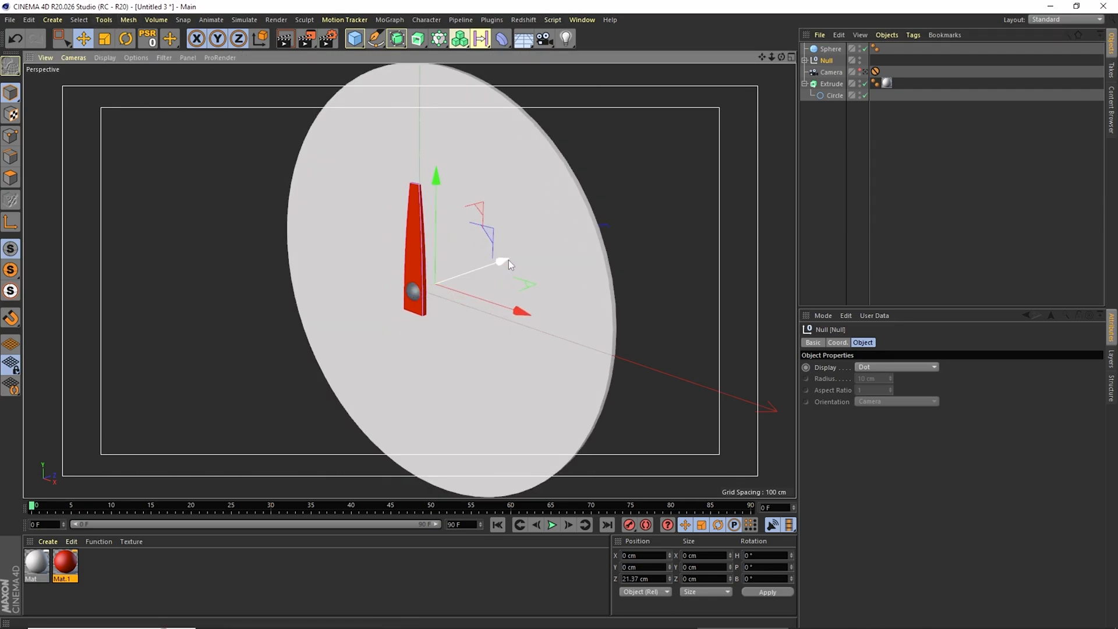
click(865, 72)
click(813, 170)
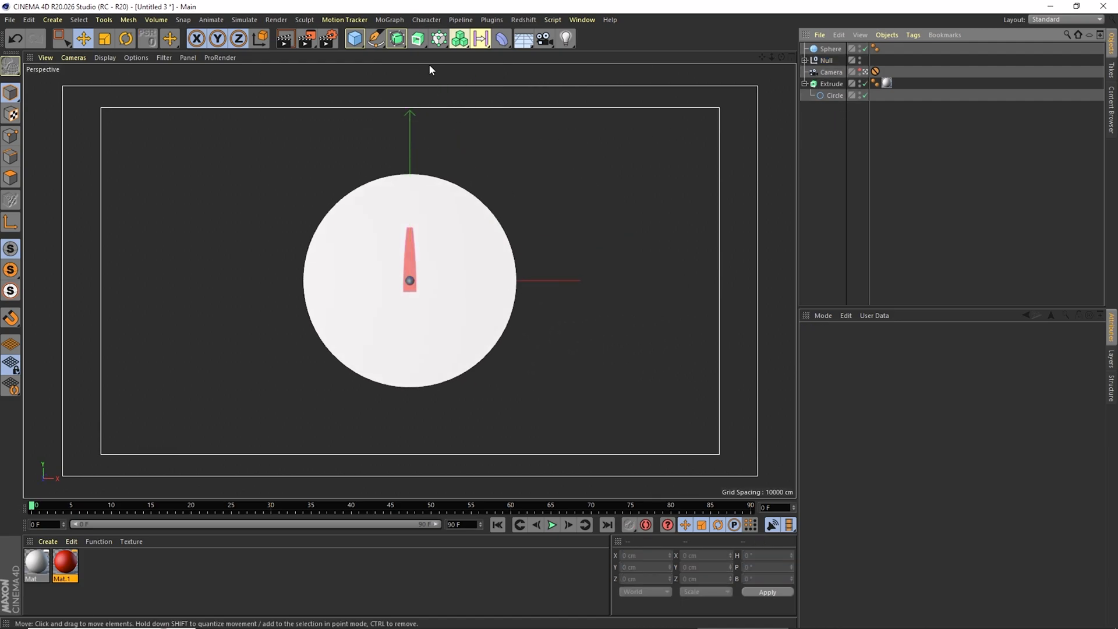
Add a MoText object reading "1".
click(438, 39)
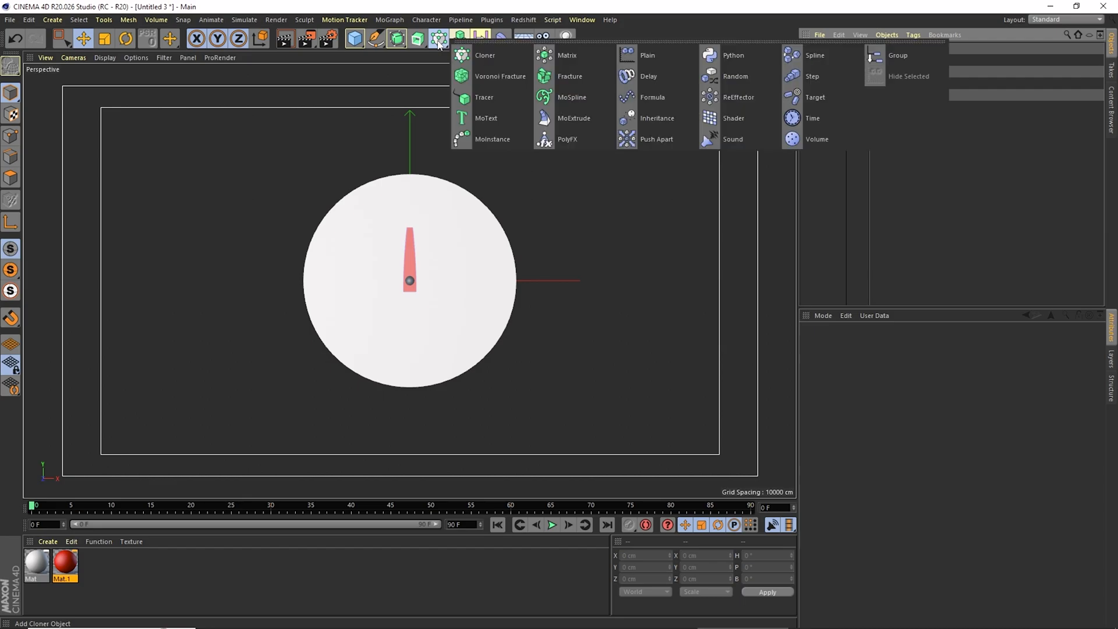
click(499, 118)
double_click(854, 394)
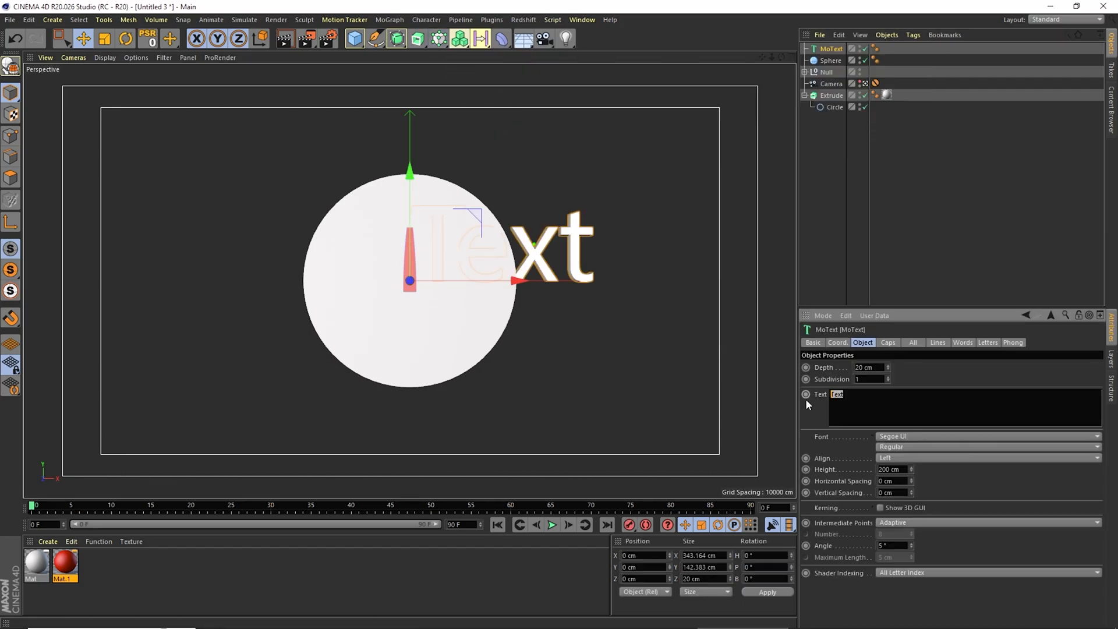
click(820, 170)
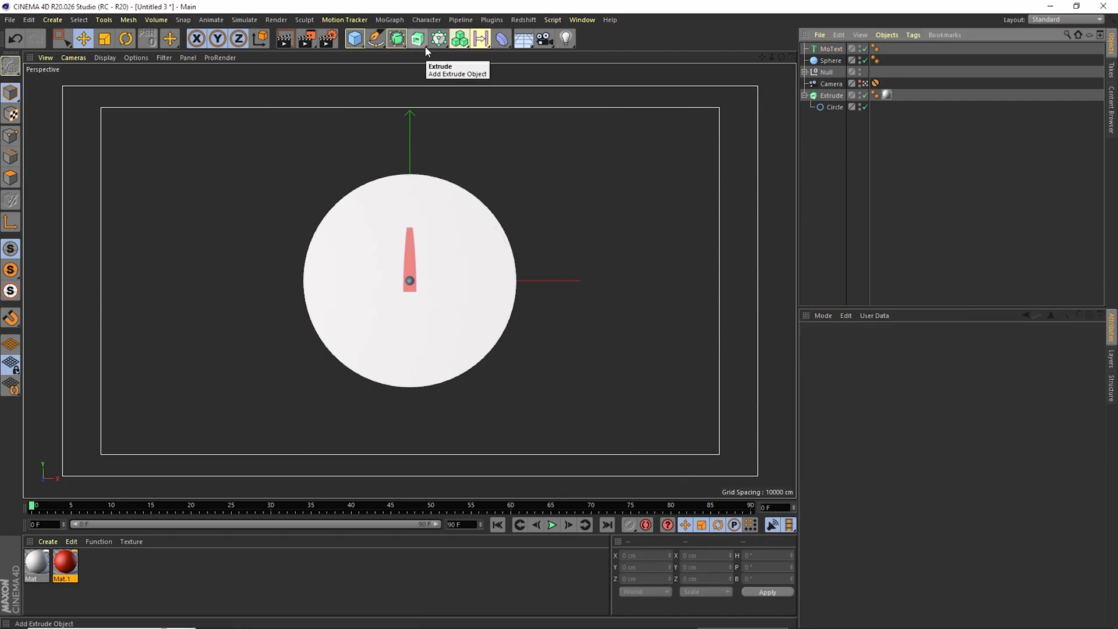
Add a second MoText object reading "12" and order it below the "1" text in the object hierarchy.
click(459, 39)
click(507, 118)
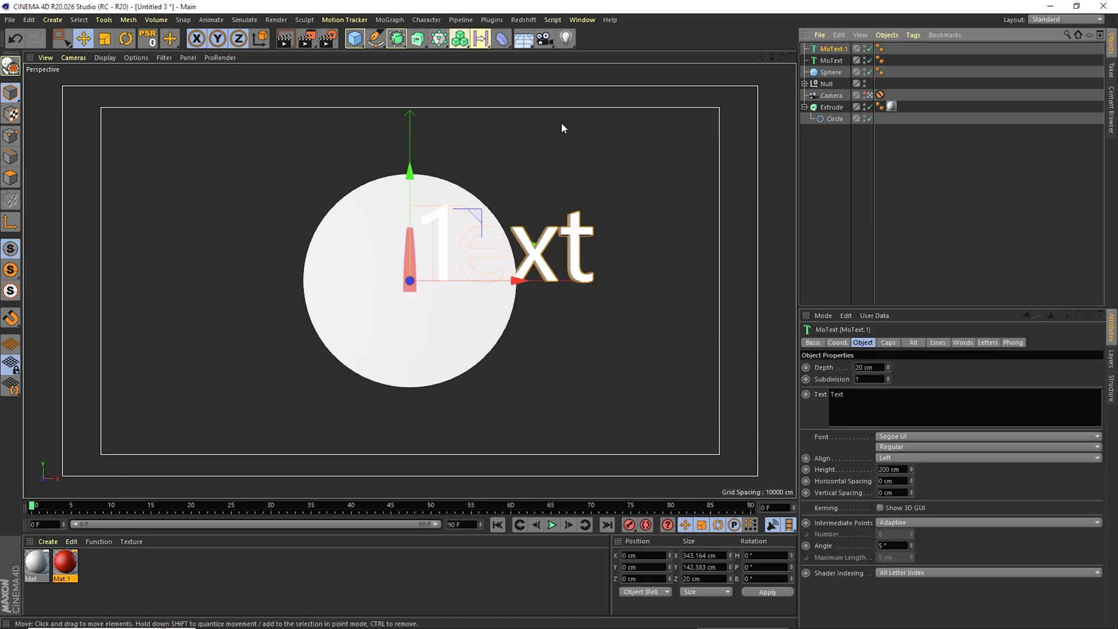
drag(861, 402, 830, 397)
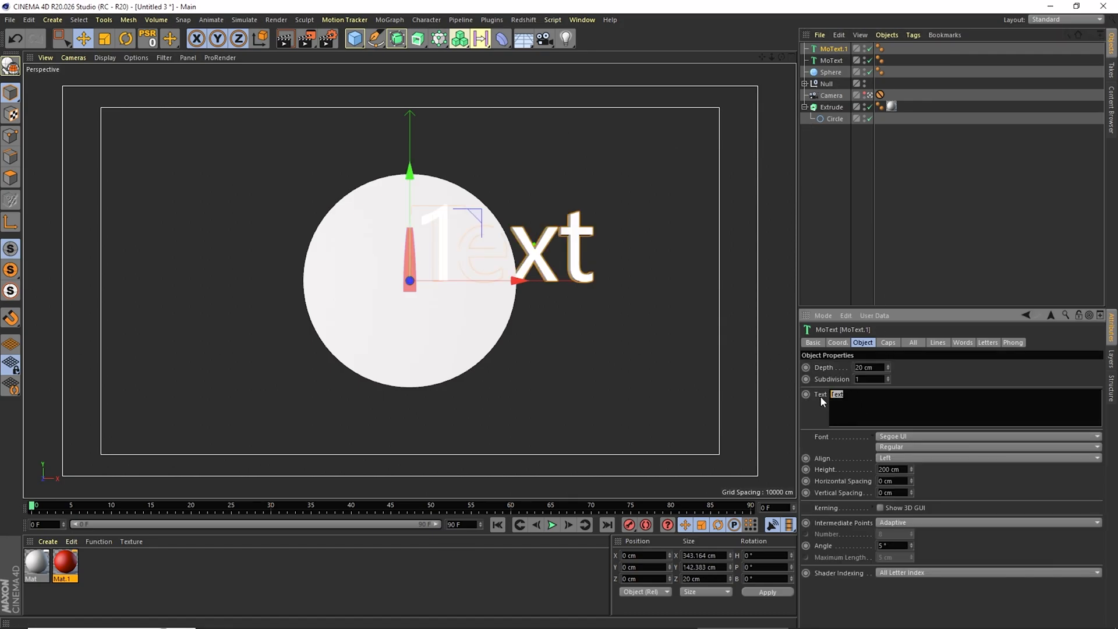
click(838, 206)
drag(835, 61, 836, 47)
Set both MoText objects to Middle alignment with a depth of 5 cm.
click(835, 61)
shift+click(829, 84)
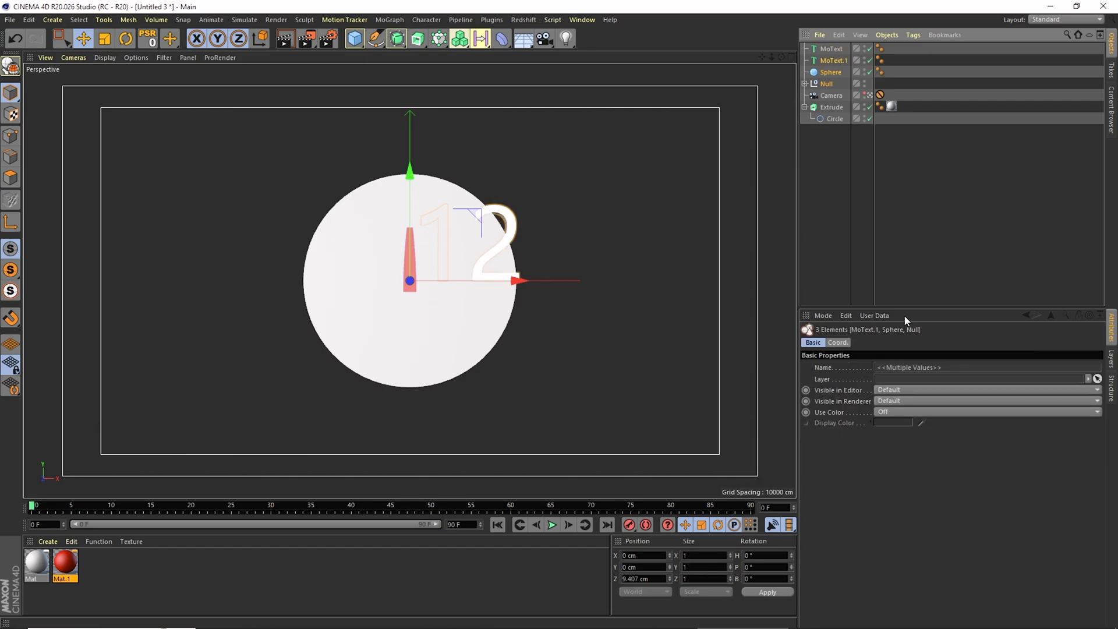
click(834, 60)
shift+click(832, 49)
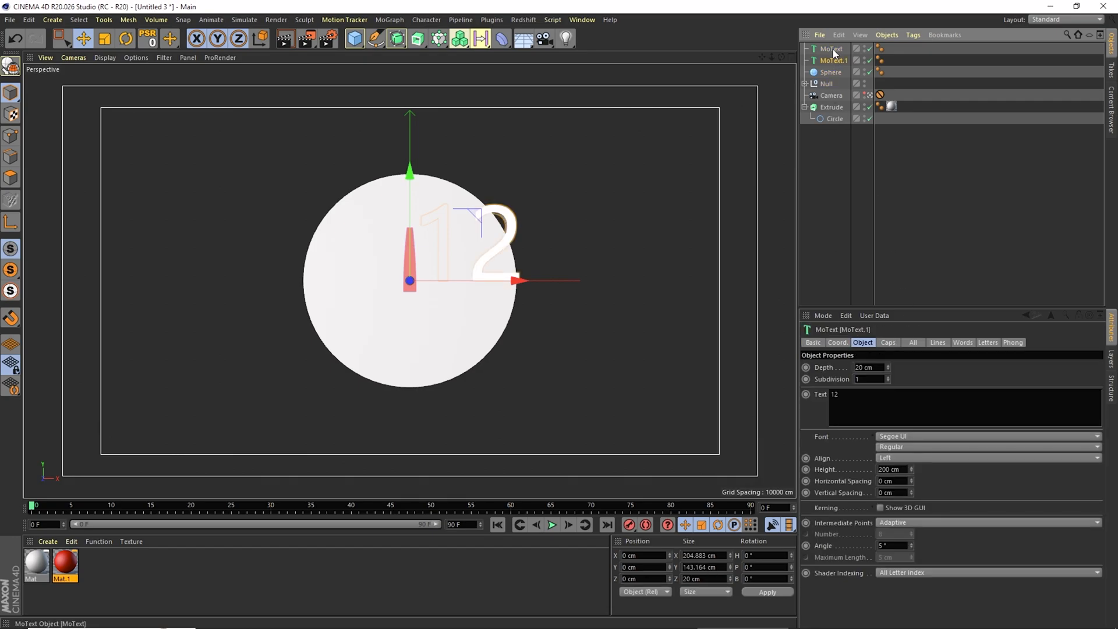
click(897, 459)
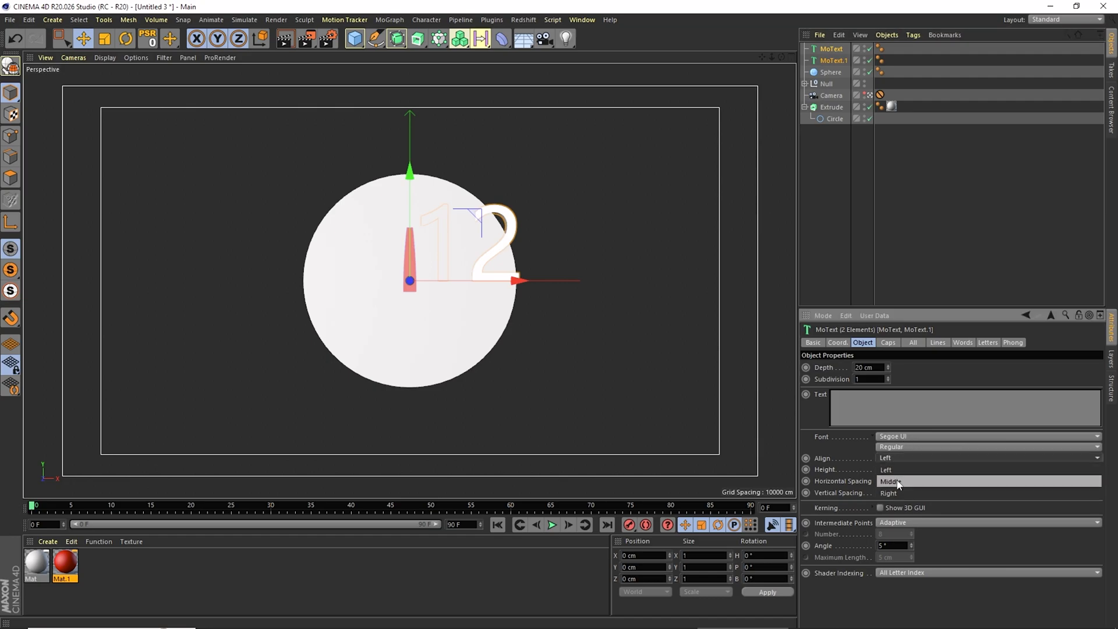
click(898, 481)
double_click(869, 367)
text(5)
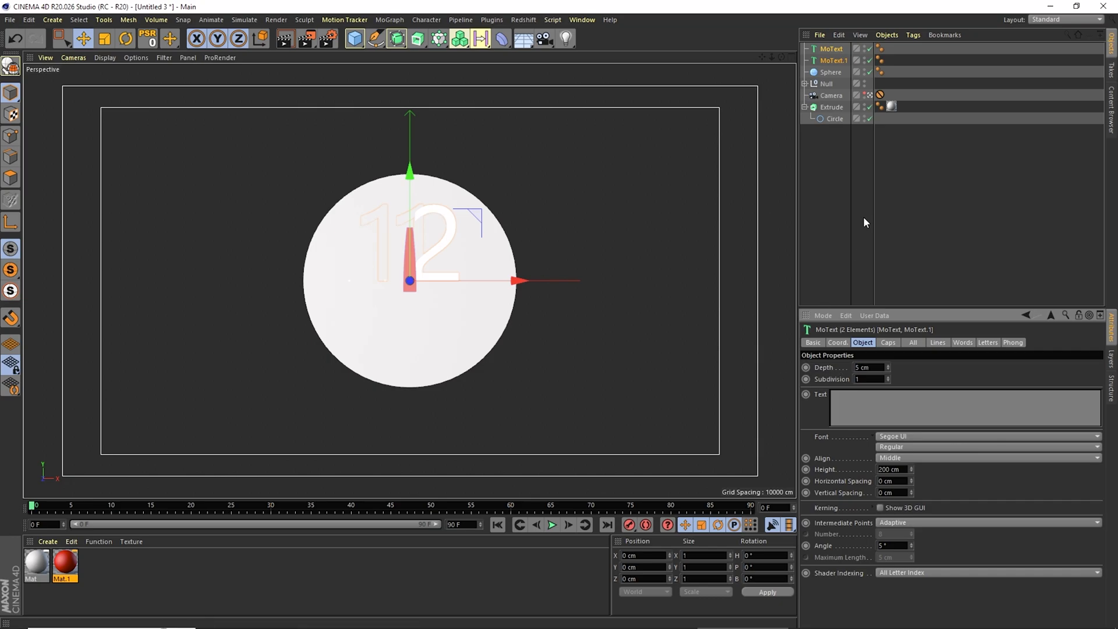
click(841, 189)
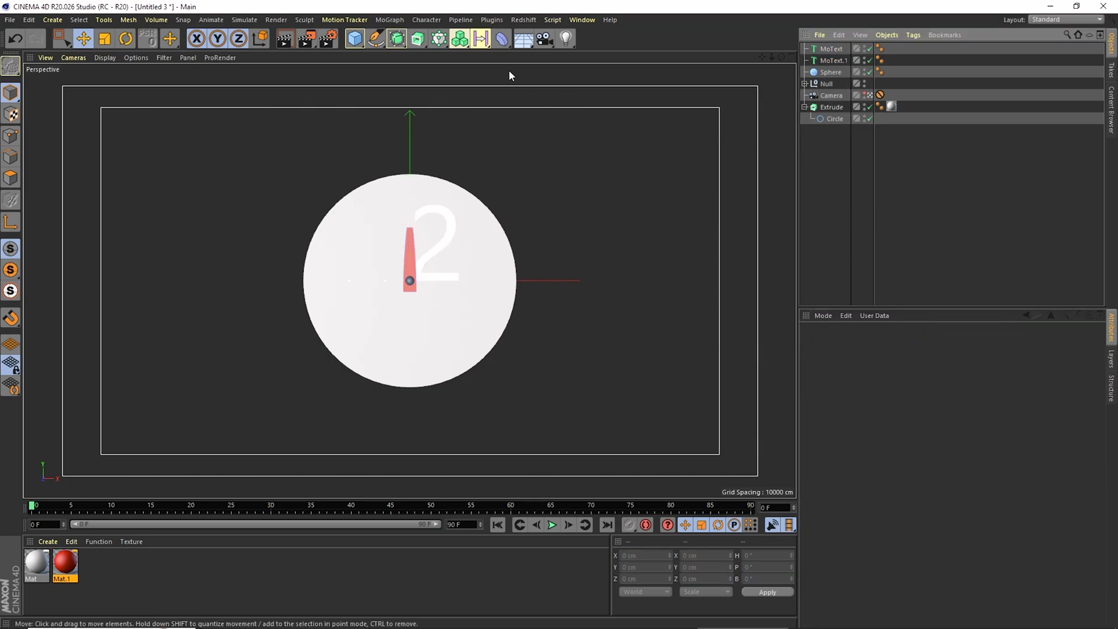
Add a Cloner and parent both MoText objects under it, with the "1" text first.
click(442, 43)
click(836, 63)
shift+click(835, 71)
drag(835, 61, 837, 50)
click(831, 49)
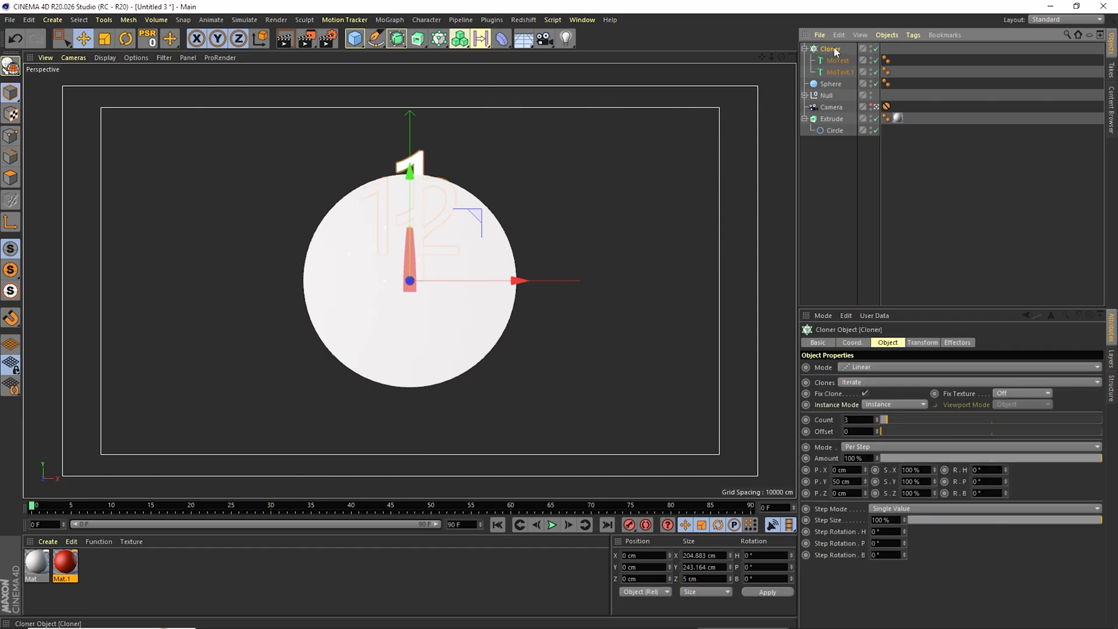
Set the height of both MoText objects to 10 cm.
click(838, 62)
shift+click(837, 74)
drag(911, 470, 840, 460)
text(10)
key(Return)
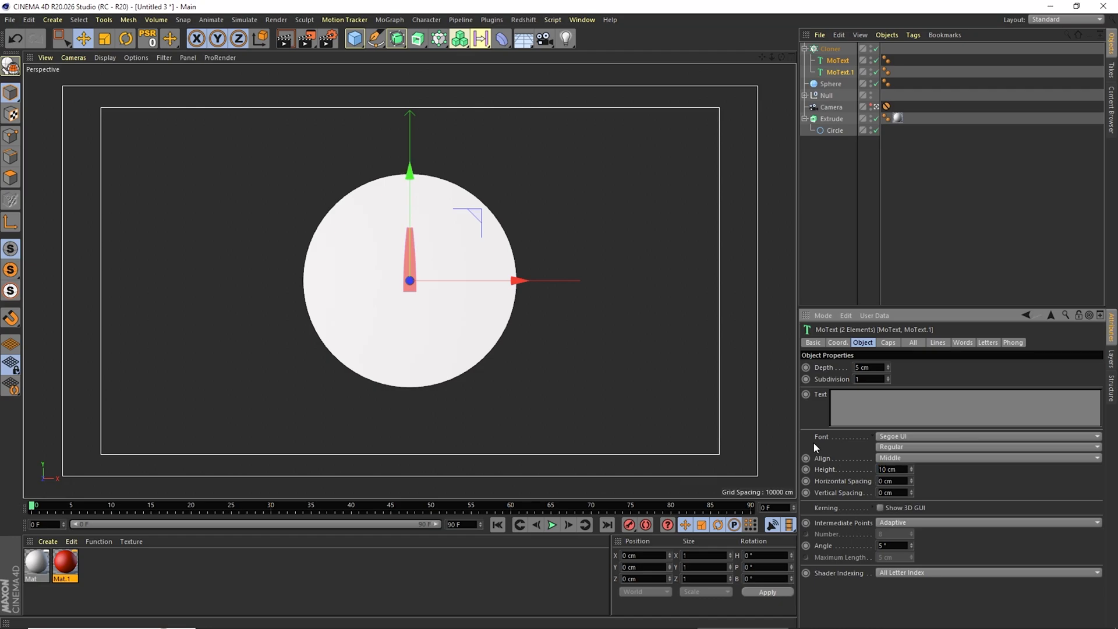
Set the Cloner to Radial mode and enlarge its radius to 269 cm.
click(832, 48)
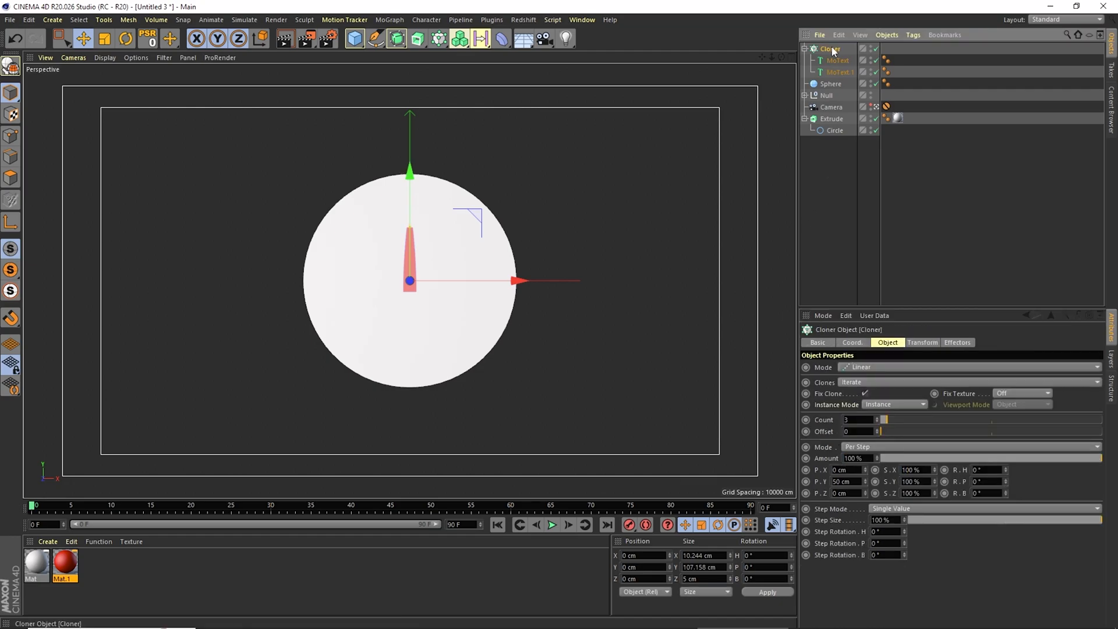
click(878, 368)
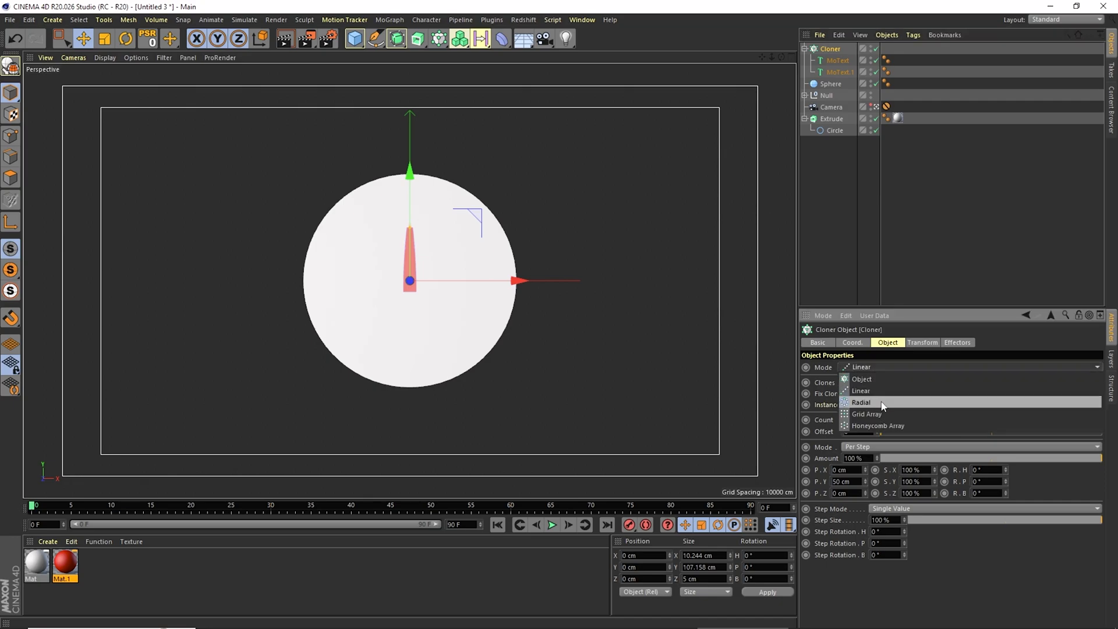
click(883, 408)
drag(897, 430, 937, 431)
Set both MoText objects' height to 45 cm and apply the red material to their Cloner.
click(837, 62)
shift+click(840, 71)
mouse_move(911, 470)
mouse_down()
mouse_move(911, 447)
mouse_move(911, 477)
mouse_up()
click(911, 471)
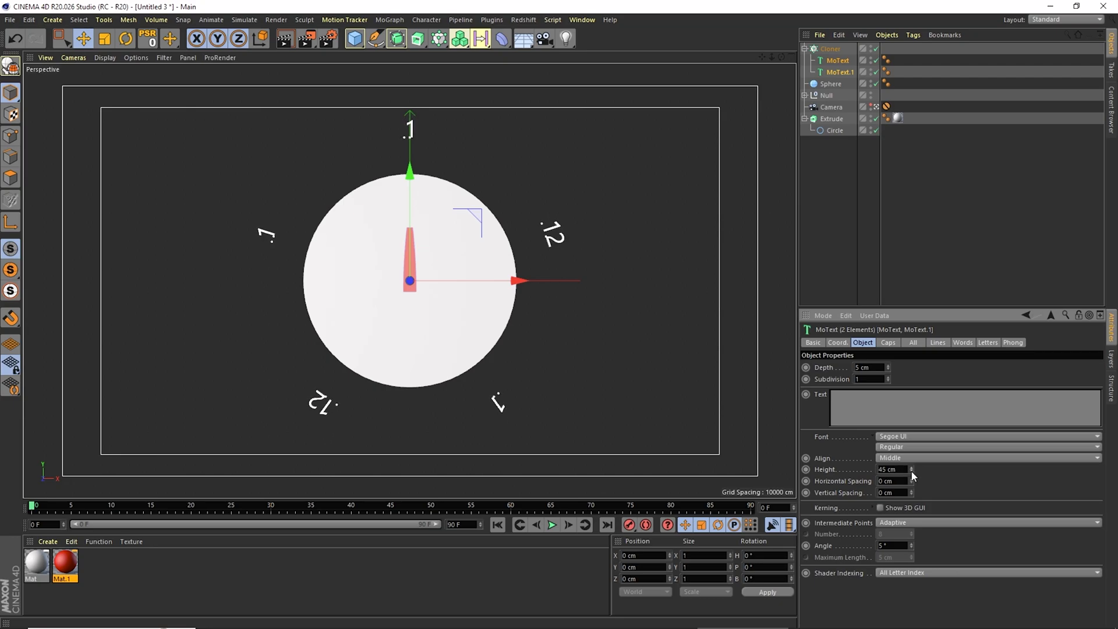
drag(70, 566, 834, 49)
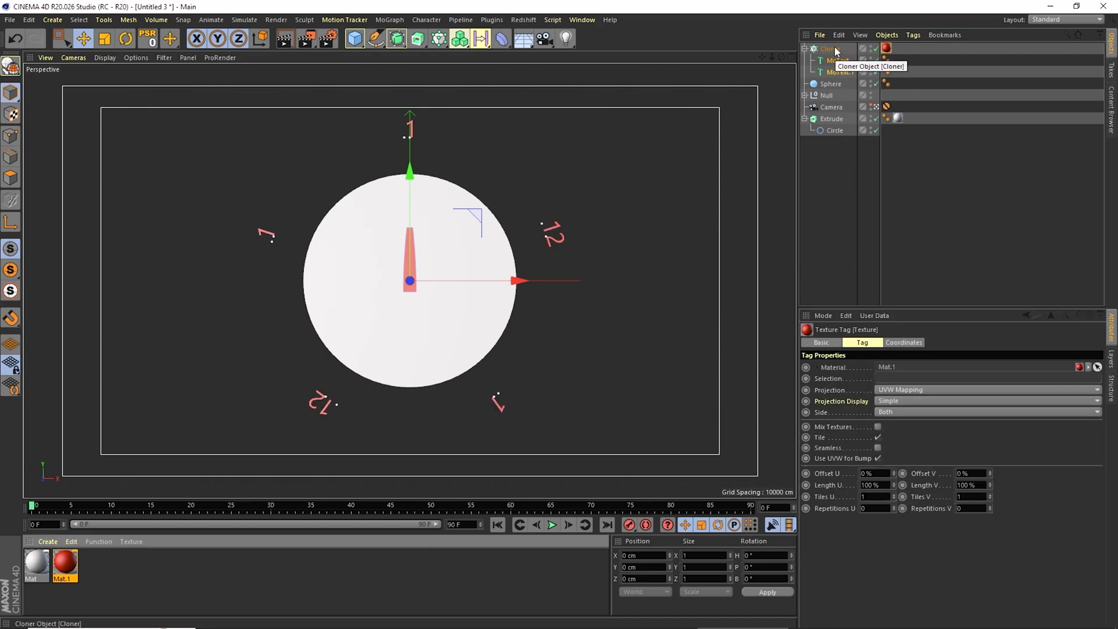
Set the Cloner's radius to 146 cm and its Z position to -45 cm so the numerals sit on the disc's face.
click(834, 48)
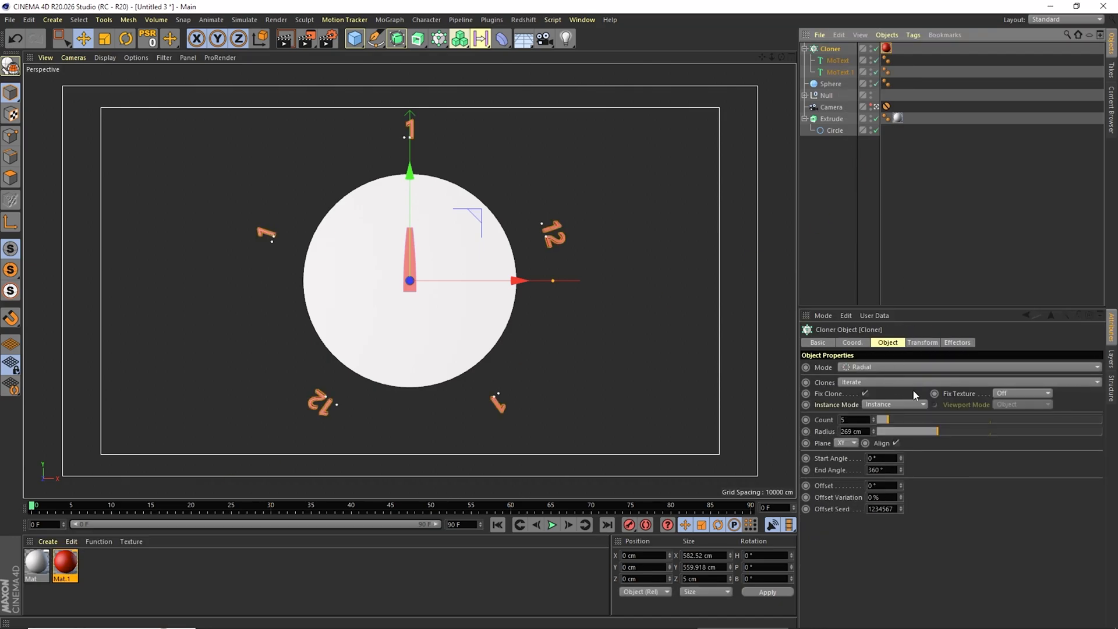
drag(935, 432, 910, 436)
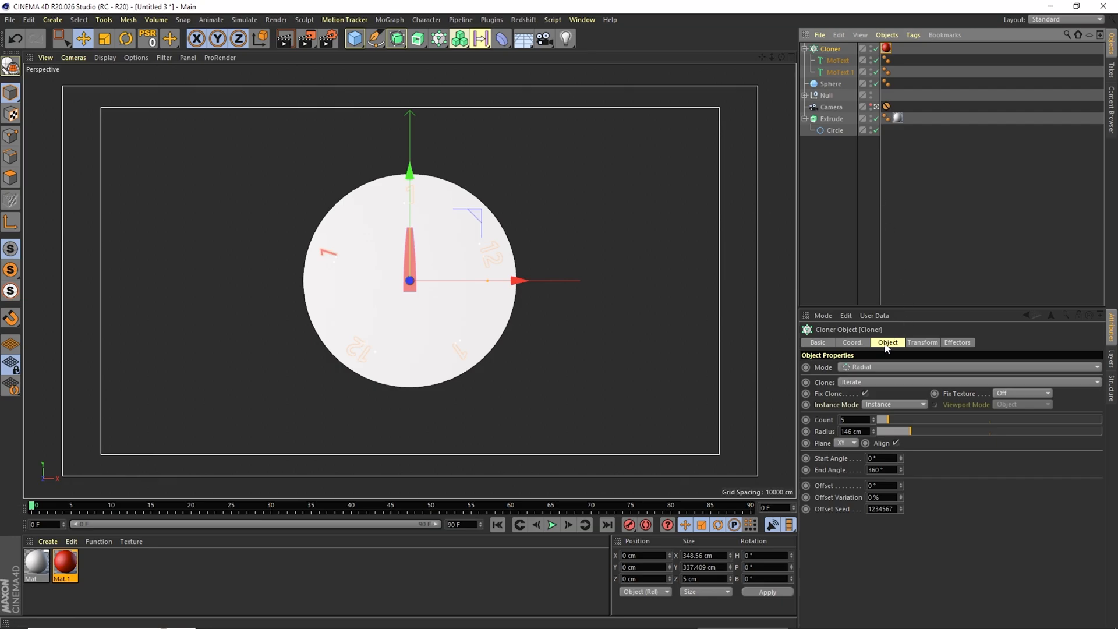
click(862, 345)
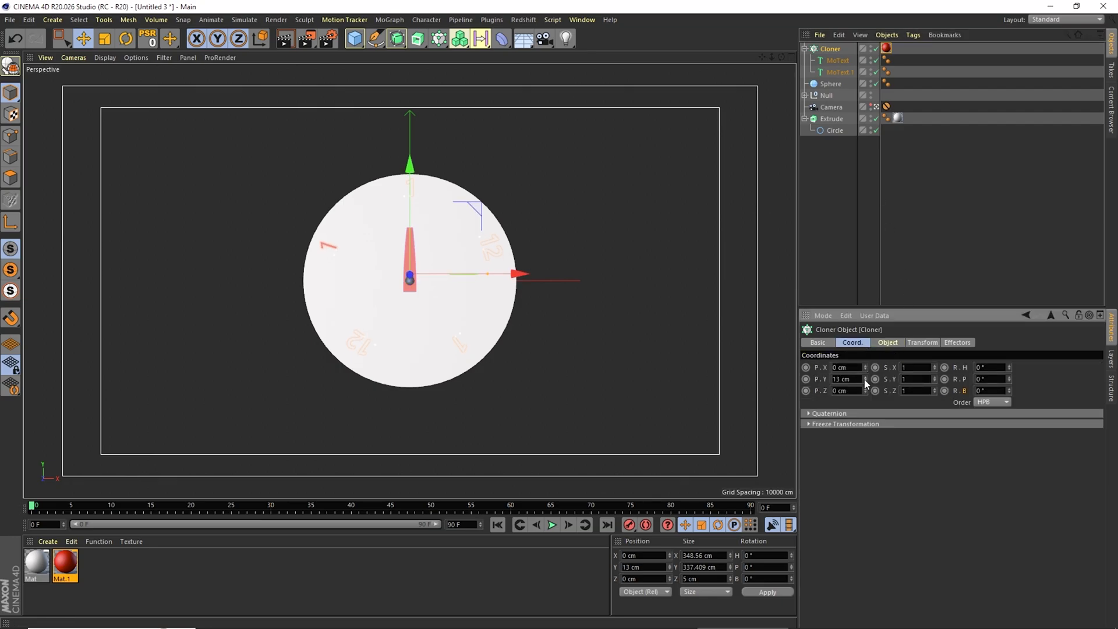
drag(866, 392, 865, 397)
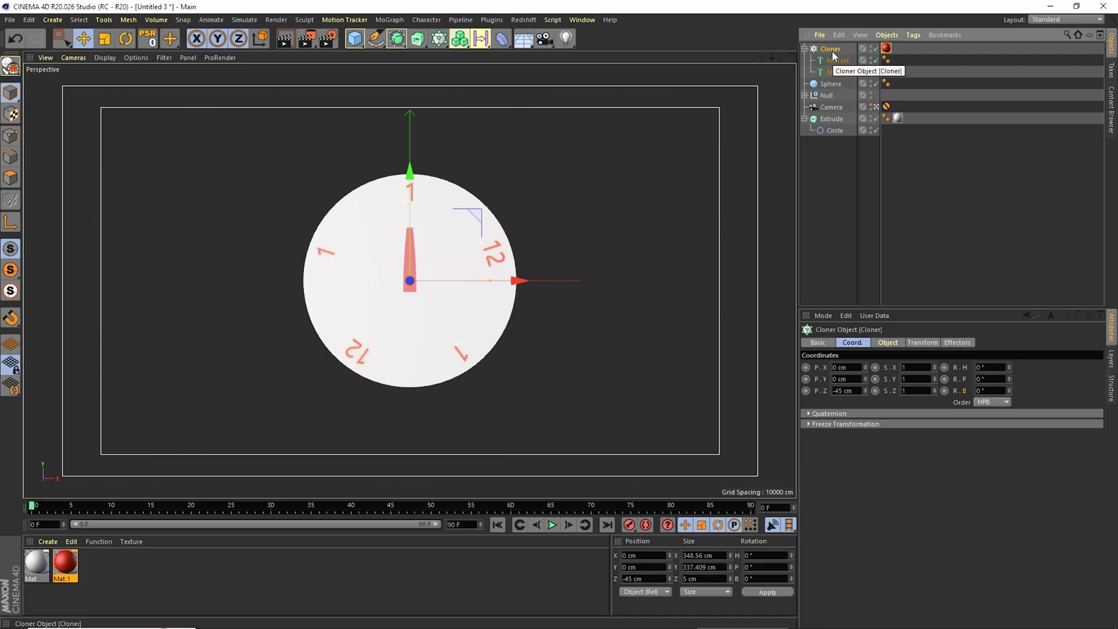
Set the Cloner's count to 12 and its Clones mode to Blend.
click(888, 343)
click(854, 420)
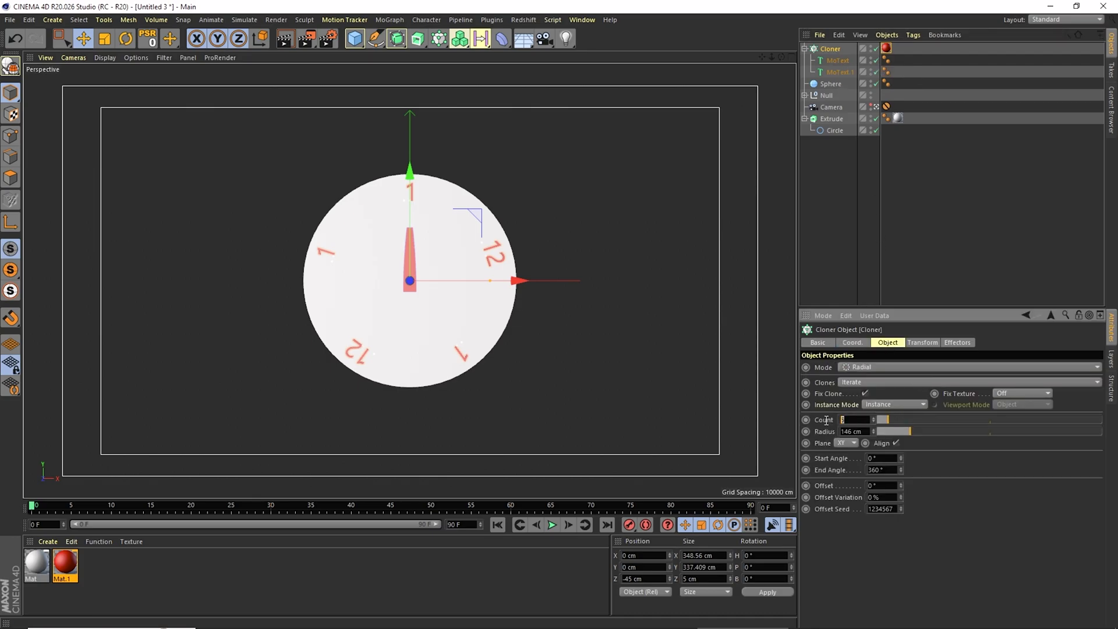
text(12)
key(Return)
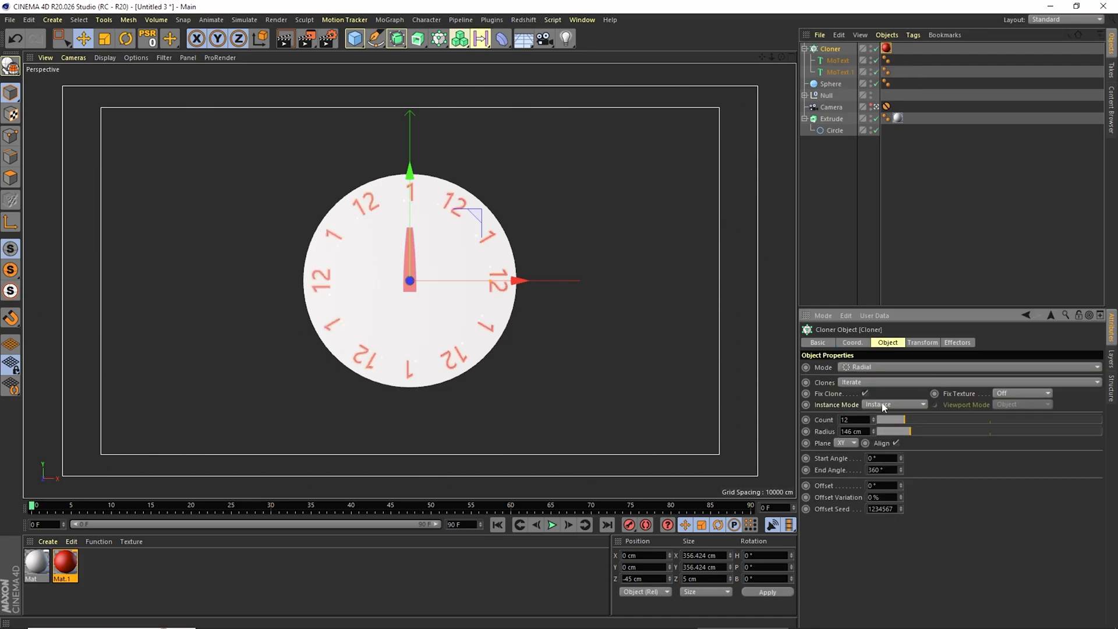
click(890, 383)
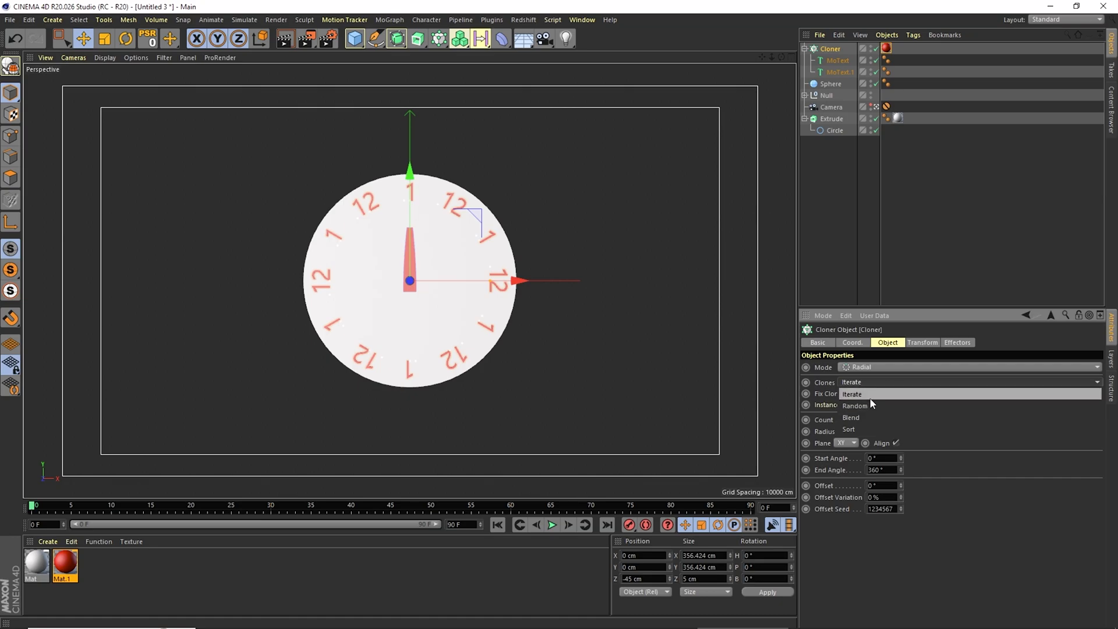
click(871, 417)
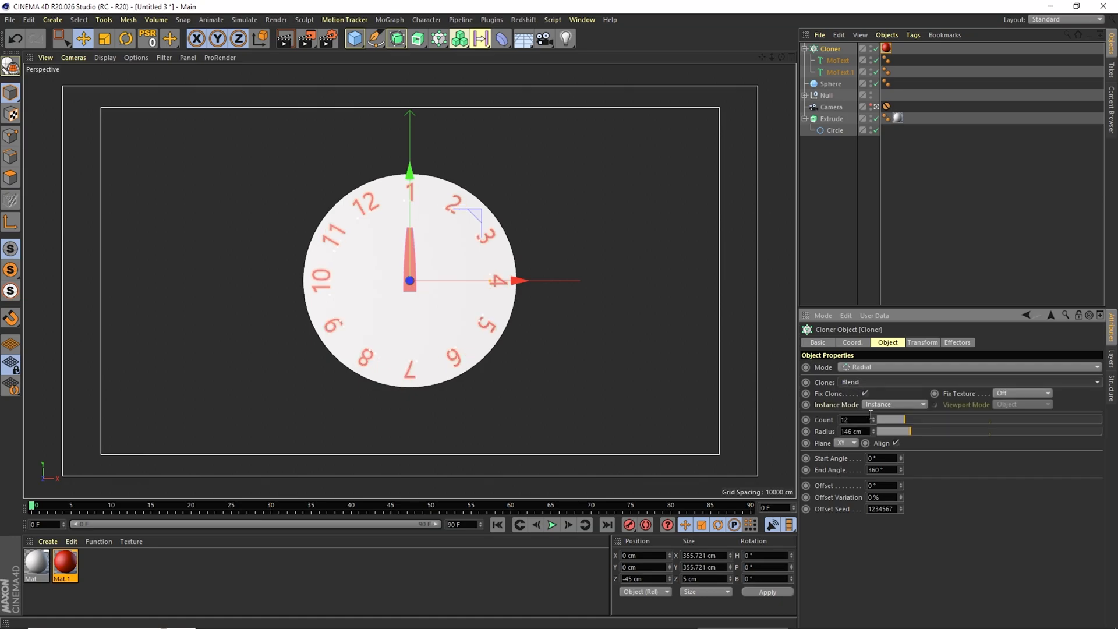
Set the Cloner's offset to 30° so that 12 sits at the top of the dial.
click(894, 487)
text(30)
key(Return)
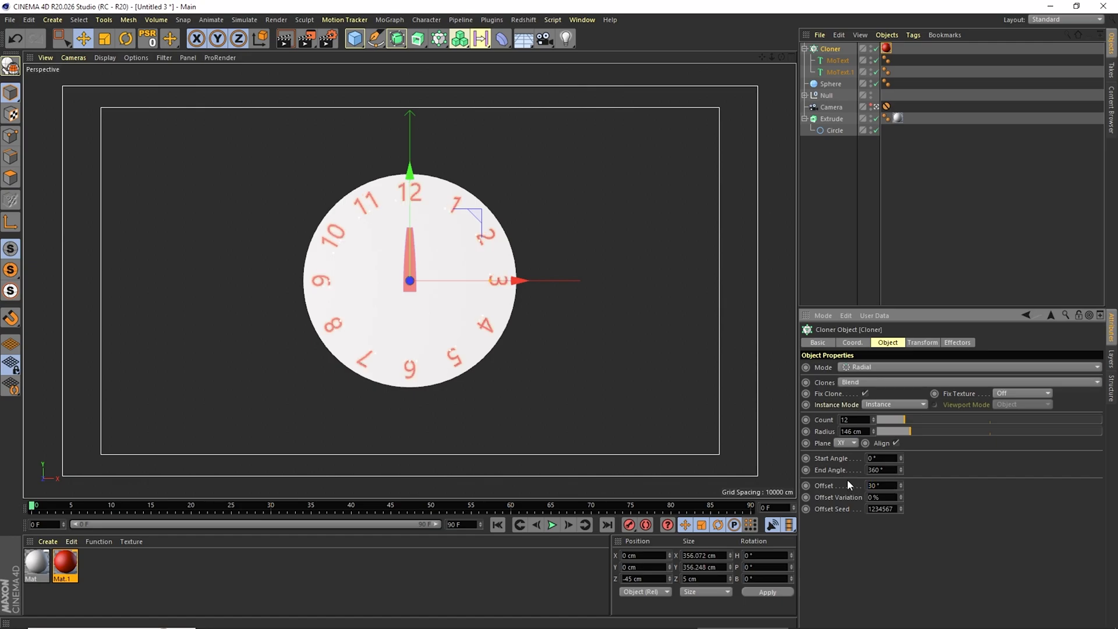
Reduce the height of both MoText objects to 32 cm.
click(840, 62)
shift+click(837, 69)
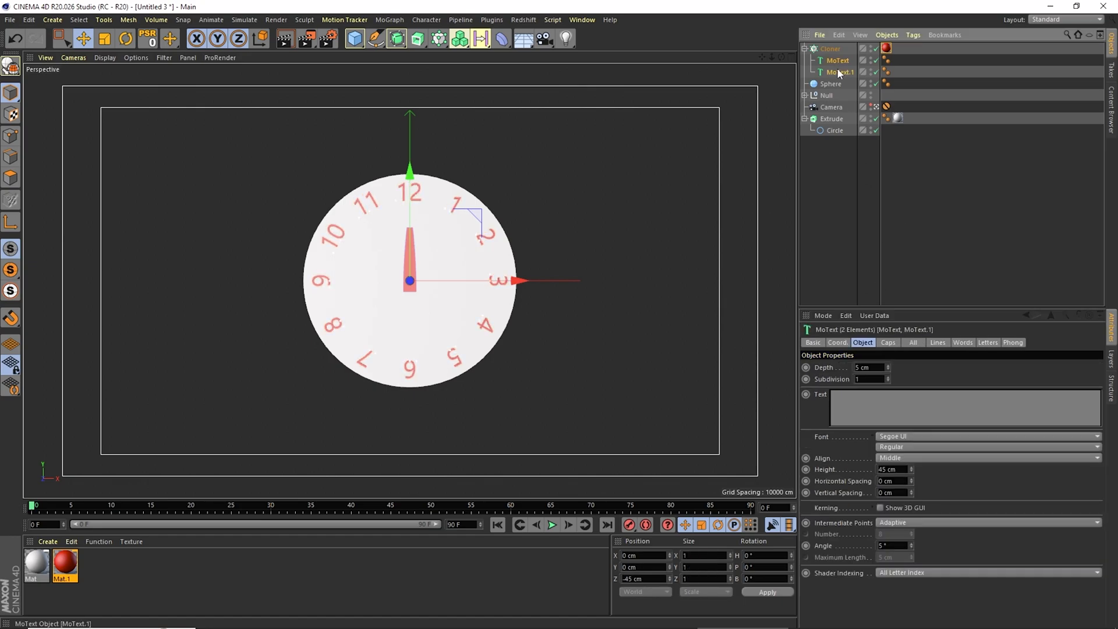
click(912, 472)
click(912, 472)
click(910, 472)
click(911, 472)
click(911, 472)
click(911, 472)
click(910, 471)
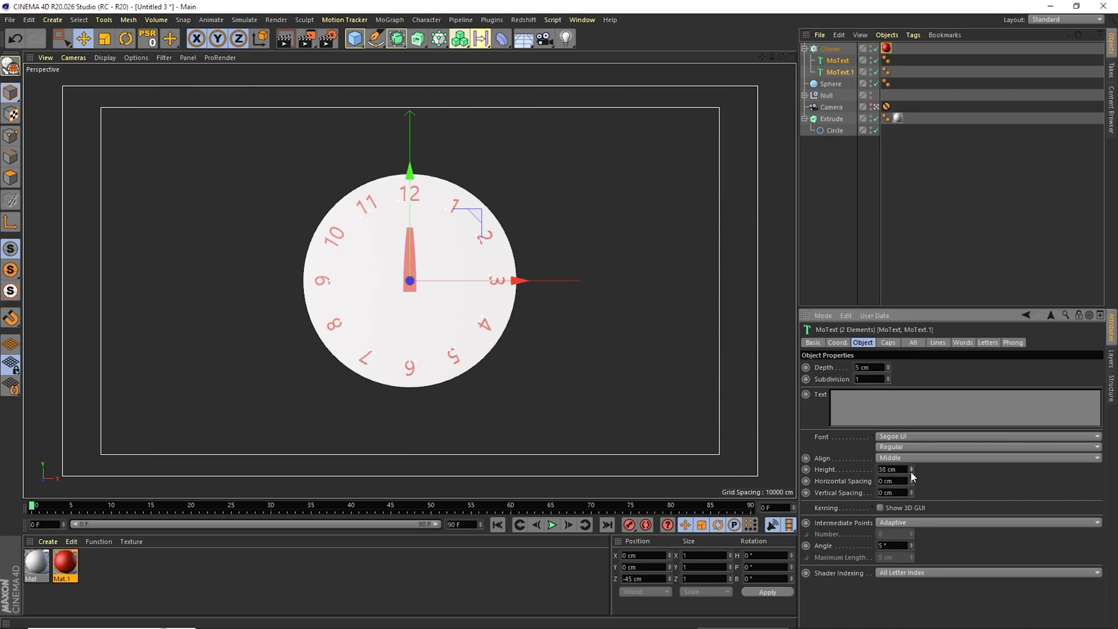
click(911, 472)
click(911, 472)
click(911, 471)
click(911, 472)
click(911, 471)
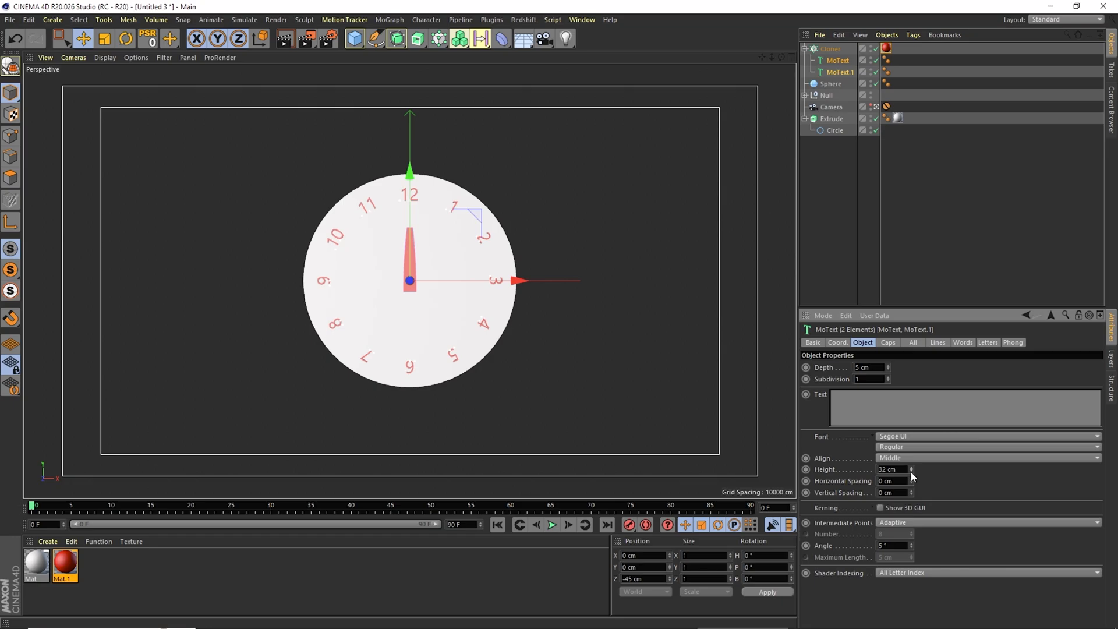
Turn off the Cloner's Align option and shift the Cloner to about X -1 cm, Y -8.5 cm to centre the numerals on the dial.
click(833, 48)
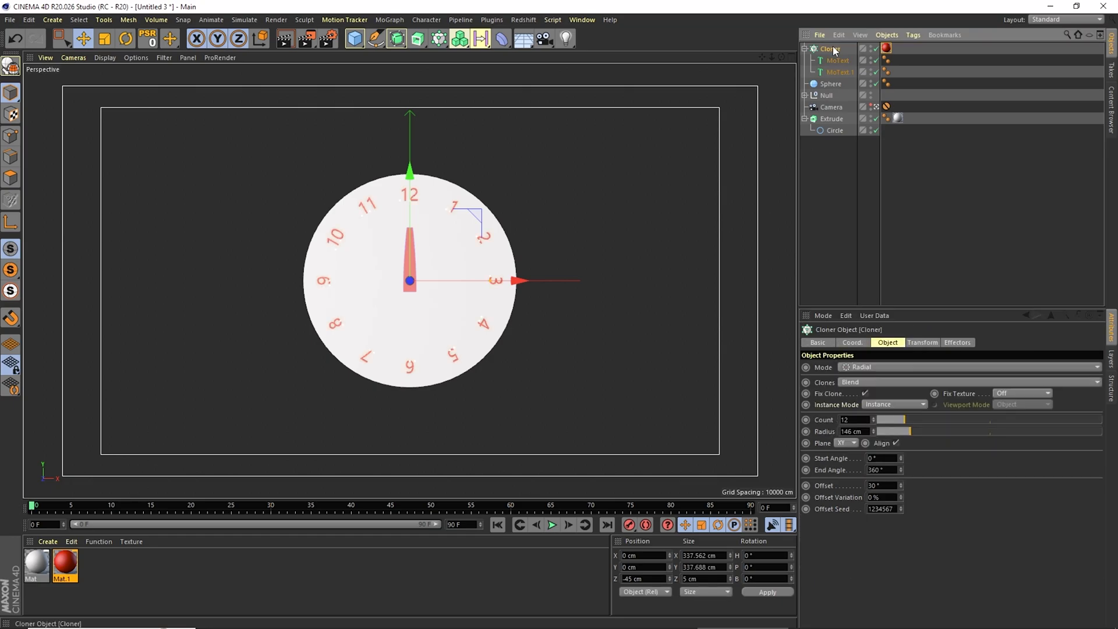
click(895, 444)
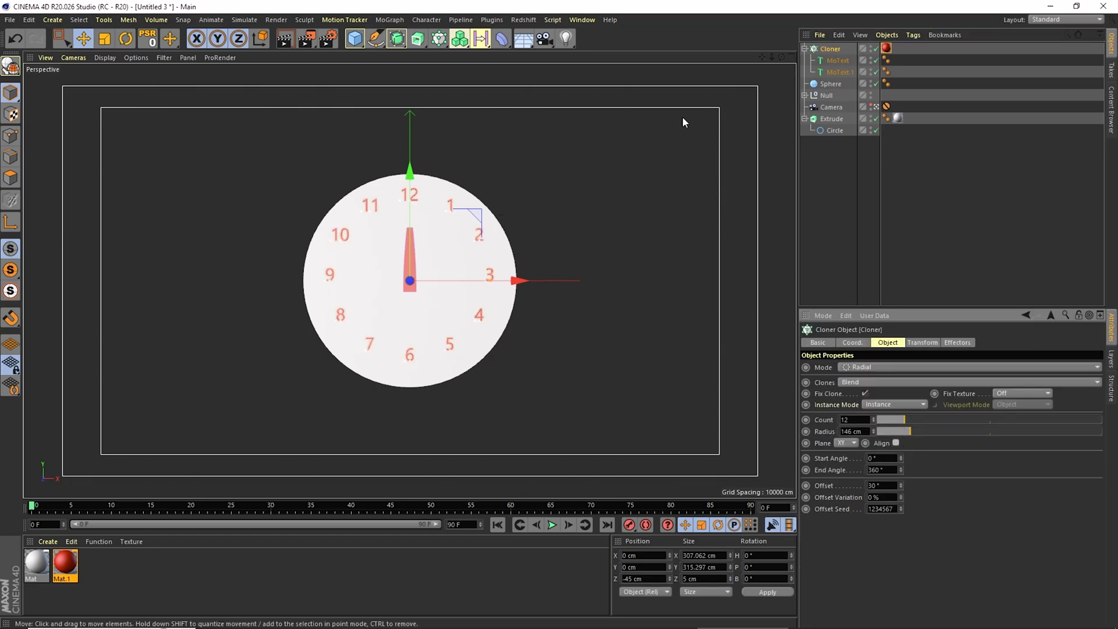
drag(411, 174, 411, 176)
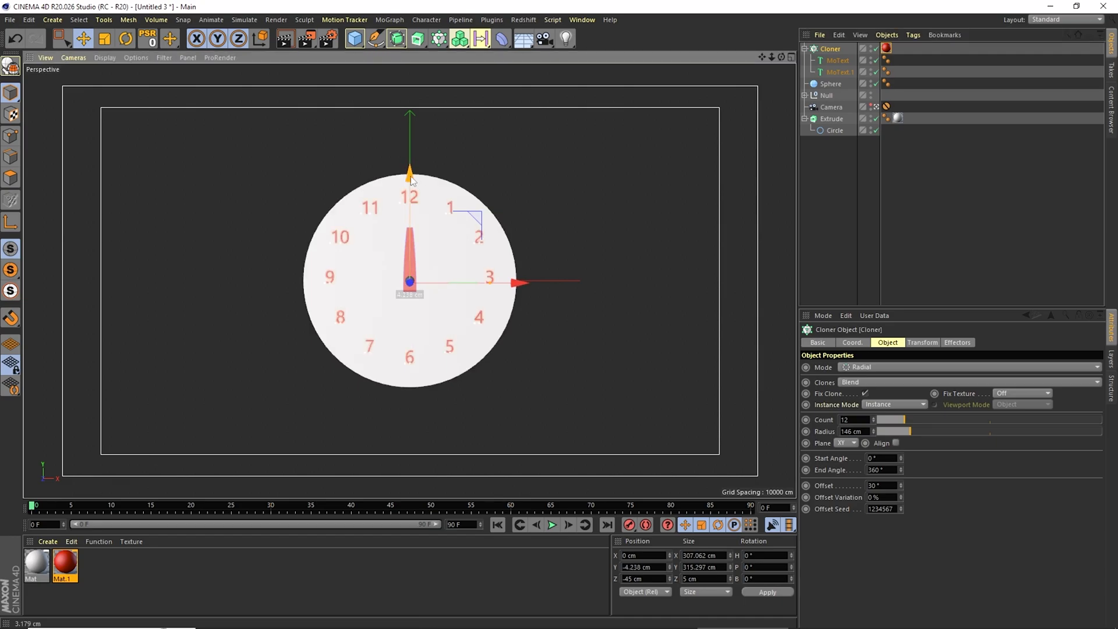
drag(515, 282, 515, 282)
drag(410, 173, 410, 176)
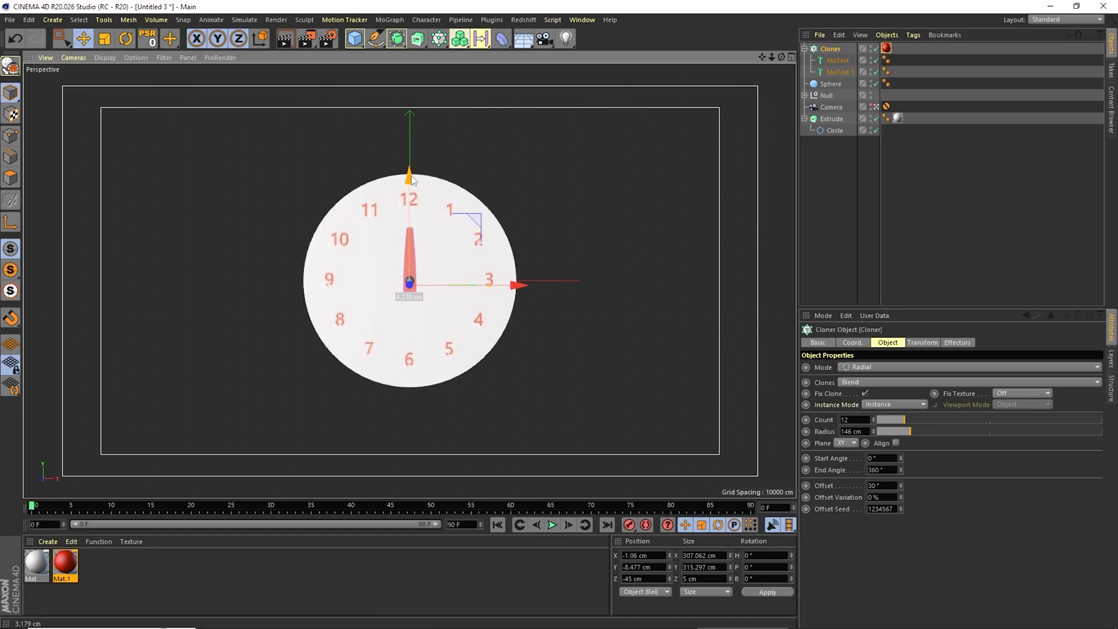
click(846, 192)
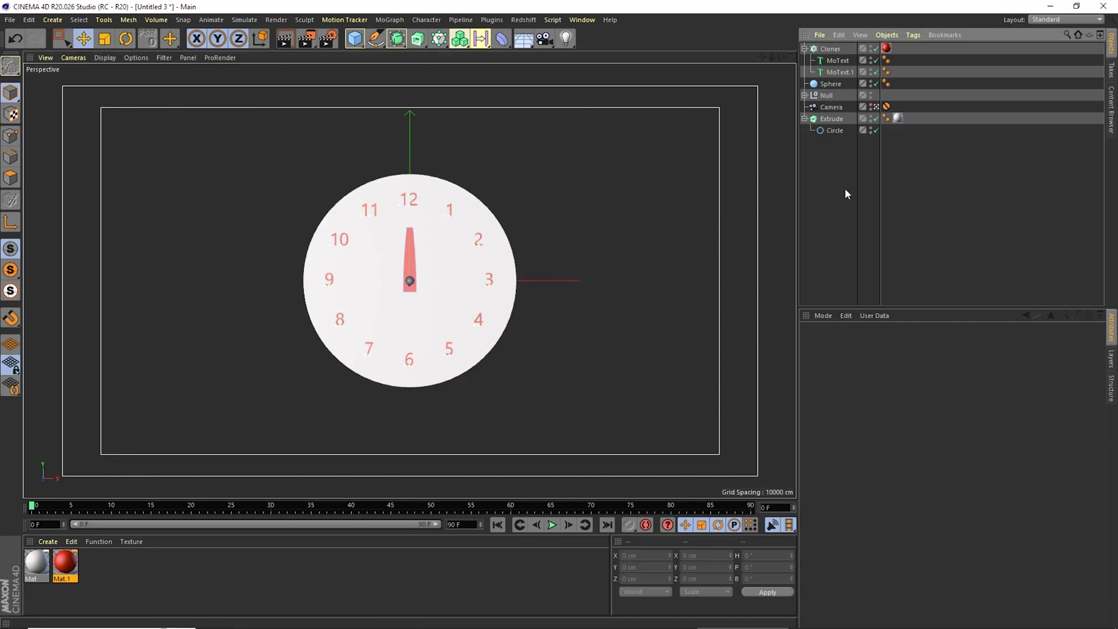
click(804, 49)
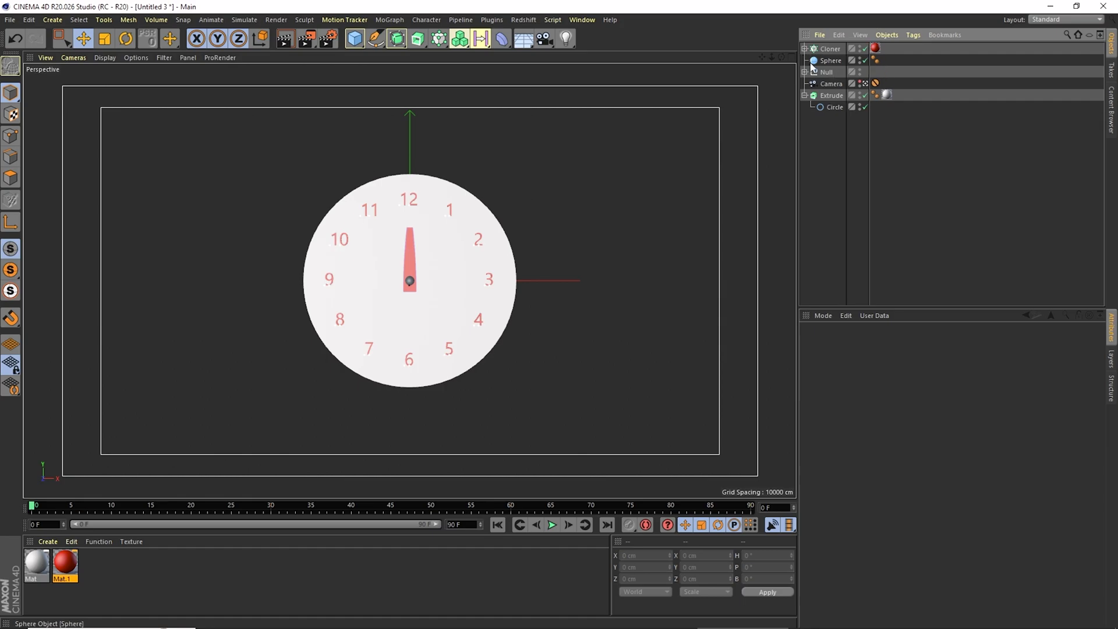